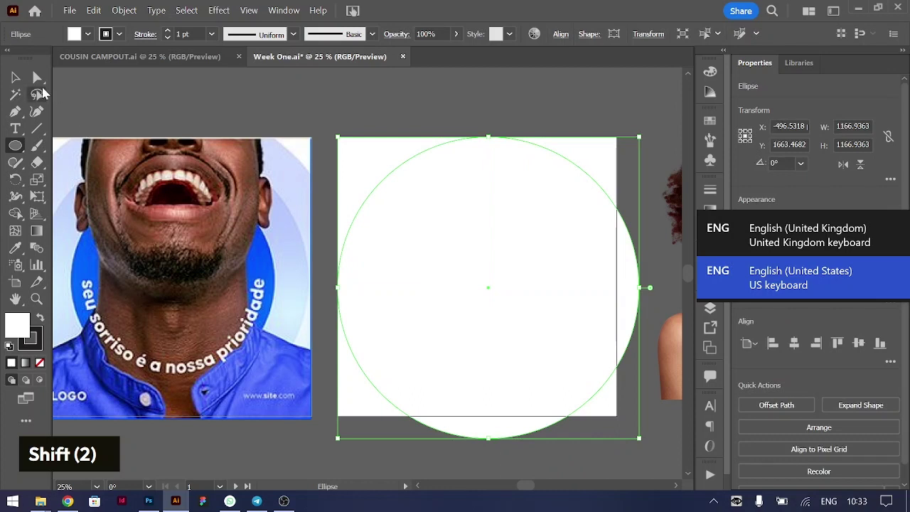
- Fill the large circle with the pale lavender sampled from the outer background ring of the reference poster
{"action": "left_click", "coordinate": [15, 248]}
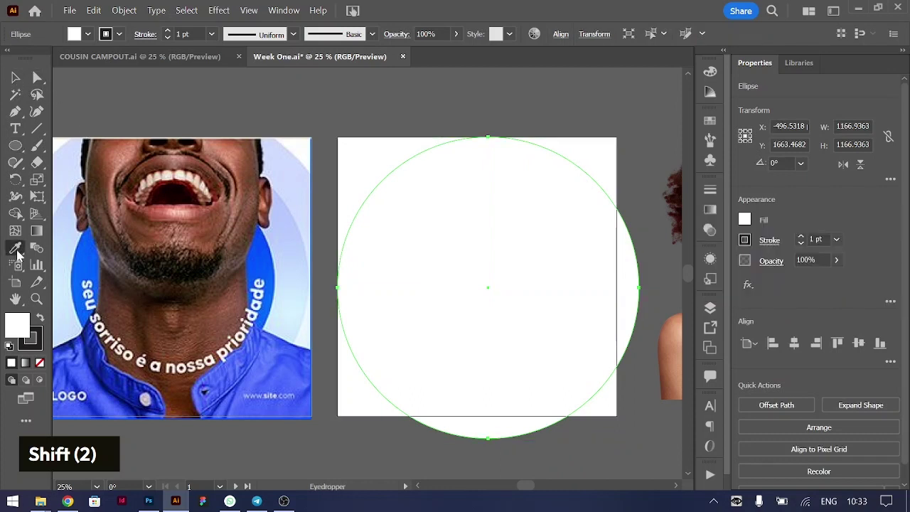
{"action": "left_click", "coordinate": [292, 167]}
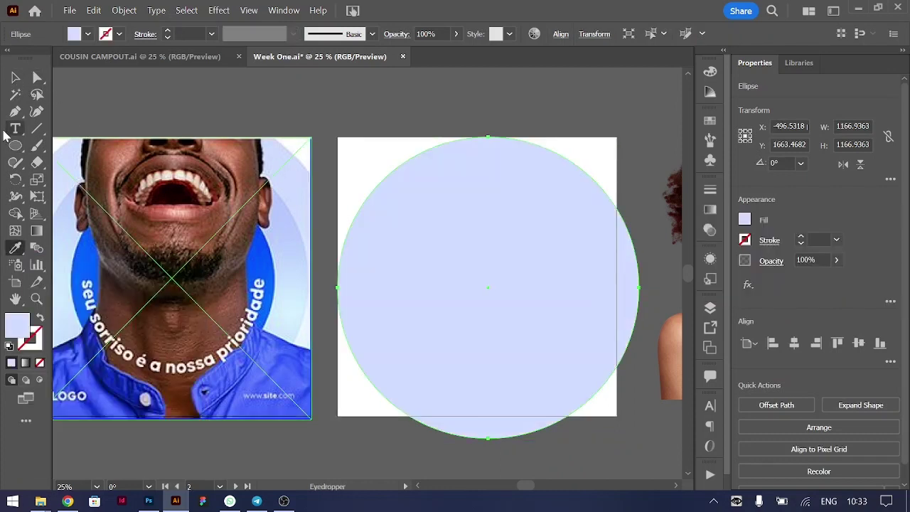
{"action": "left_click", "coordinate": [16, 77]}
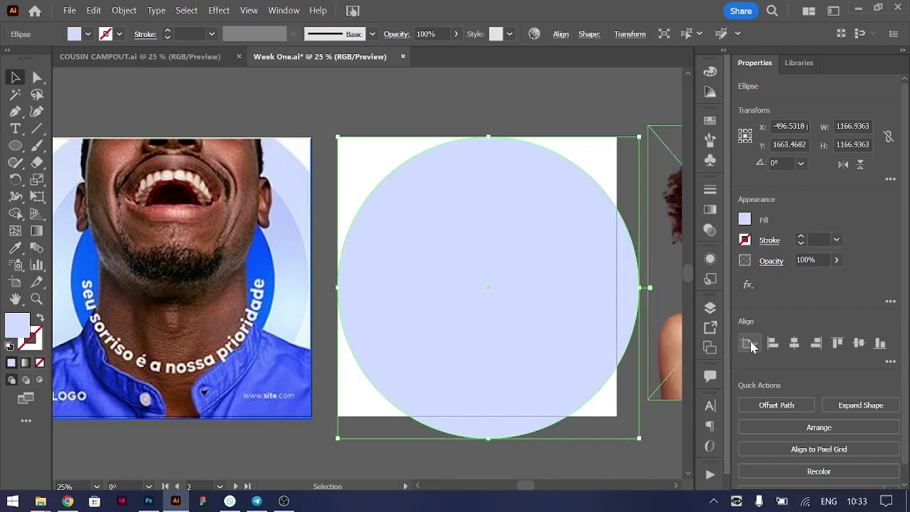
- Center the large circle horizontally and vertically on the blank artboard
{"action": "left_click", "coordinate": [794, 343]}
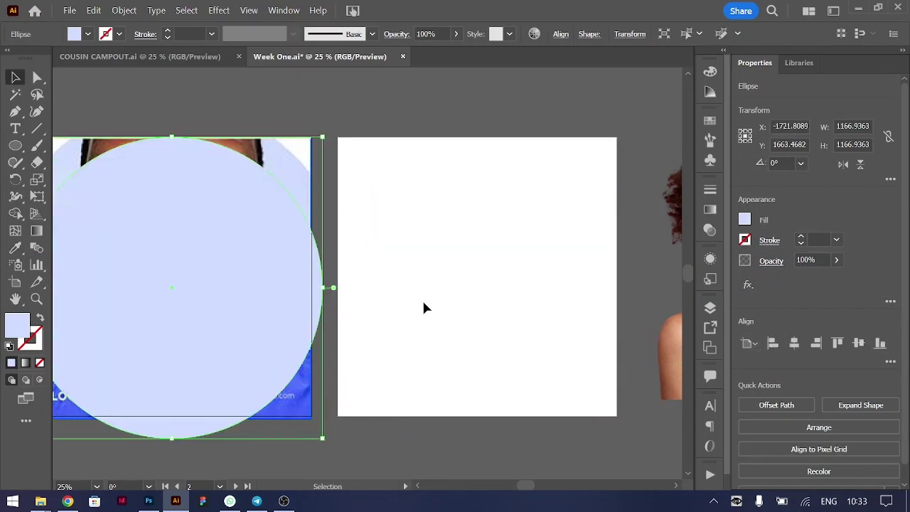
{"action": "key", "text": "ctrl+z"}
{"action": "left_click_drag", "start_coordinate": [529, 295], "coordinate": [520, 301]}
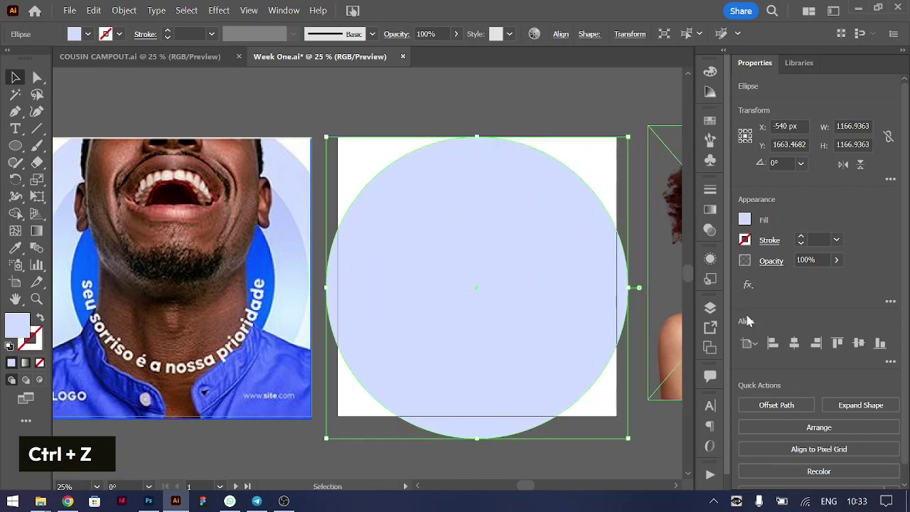
{"action": "left_click", "coordinate": [865, 342]}
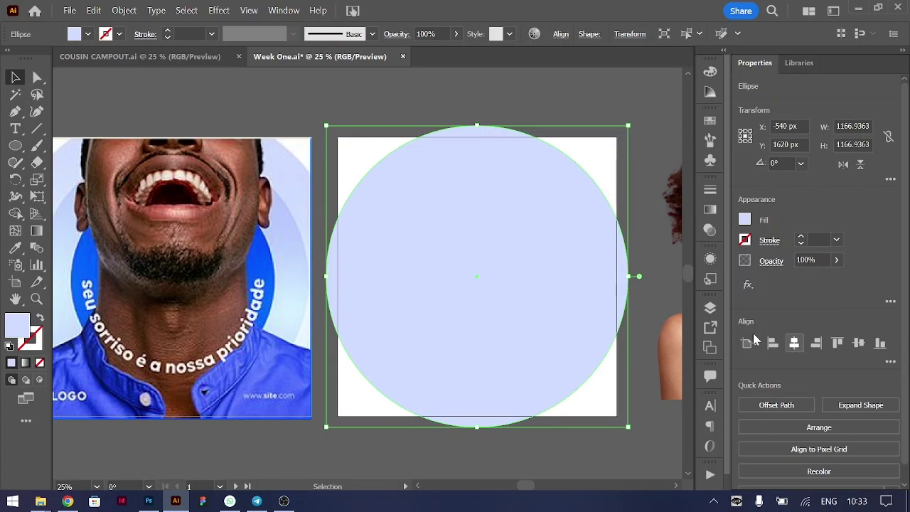
{"action": "left_click", "coordinate": [514, 105]}
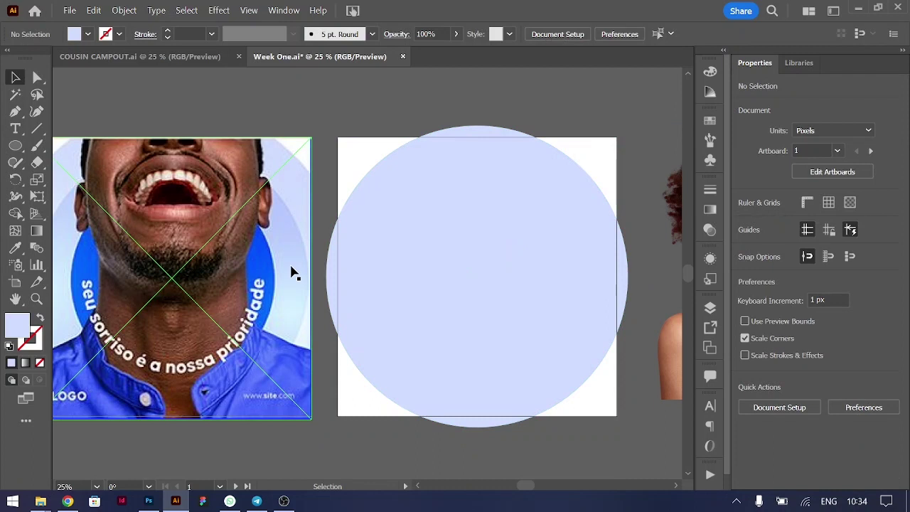
- Create a concentric copy of the large circle scaled uniformly to 70%
{"action": "left_click", "coordinate": [462, 262]}
{"action": "right_click", "coordinate": [463, 263]}
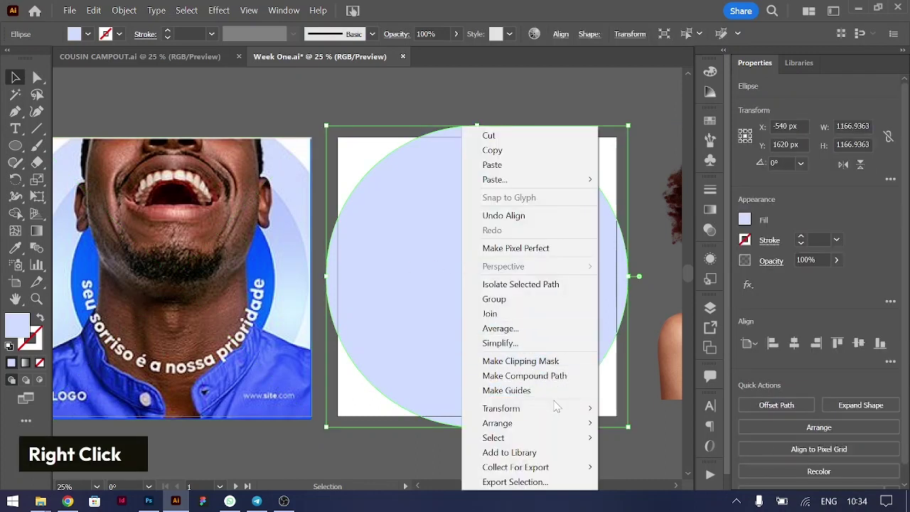
{"action": "mouse_move", "coordinate": [554, 408]}
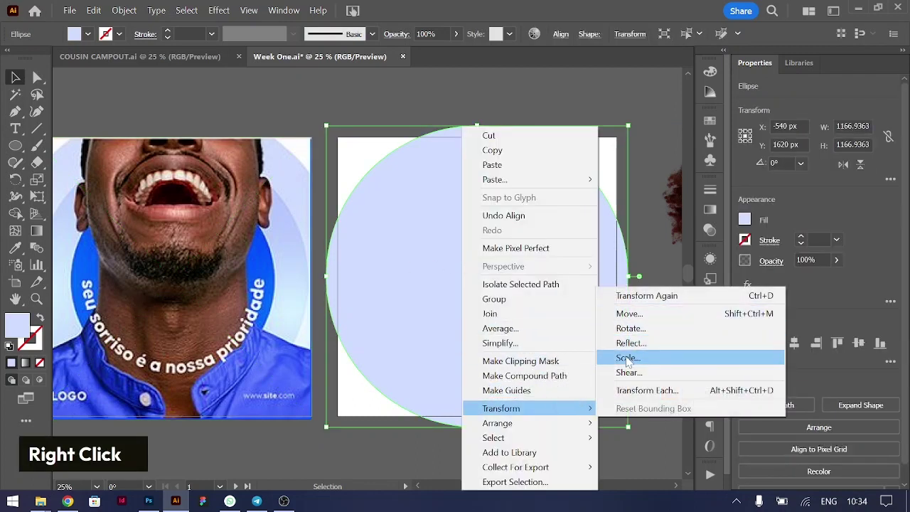
{"action": "left_click", "coordinate": [627, 359]}
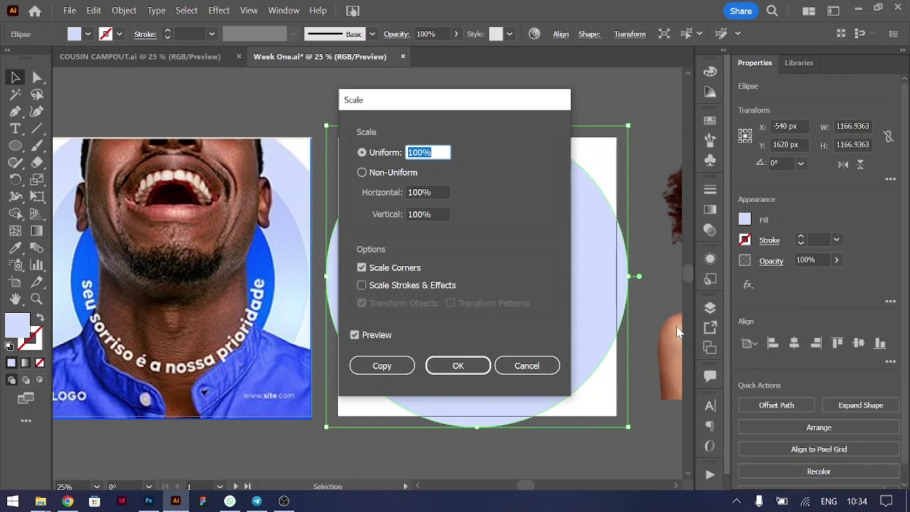
{"action": "type", "text": "70"}
{"action": "key", "text": "Tab"}
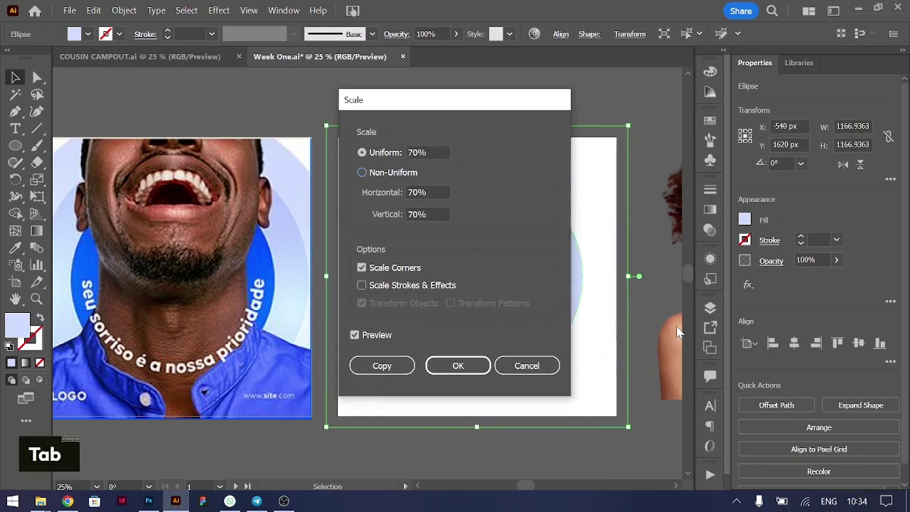
{"action": "left_click_drag", "start_coordinate": [446, 104], "coordinate": [768, 125]}
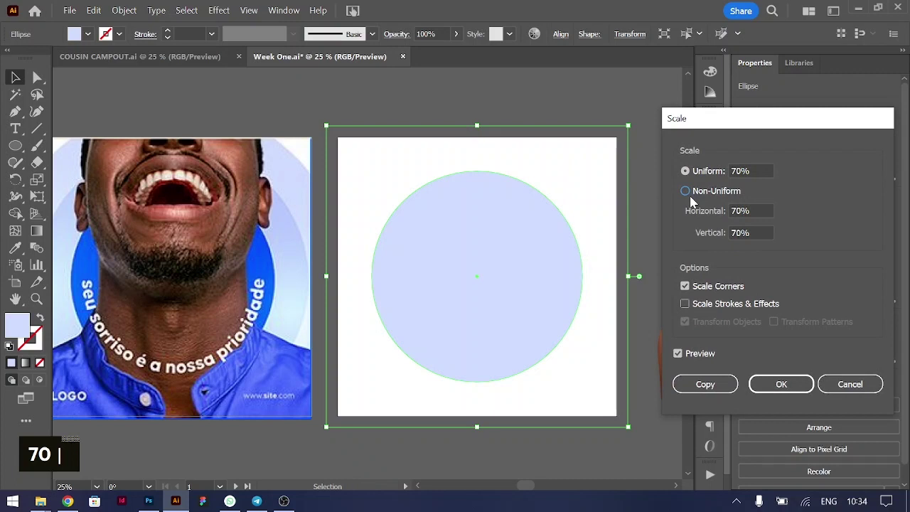
{"action": "left_click", "coordinate": [750, 171]}
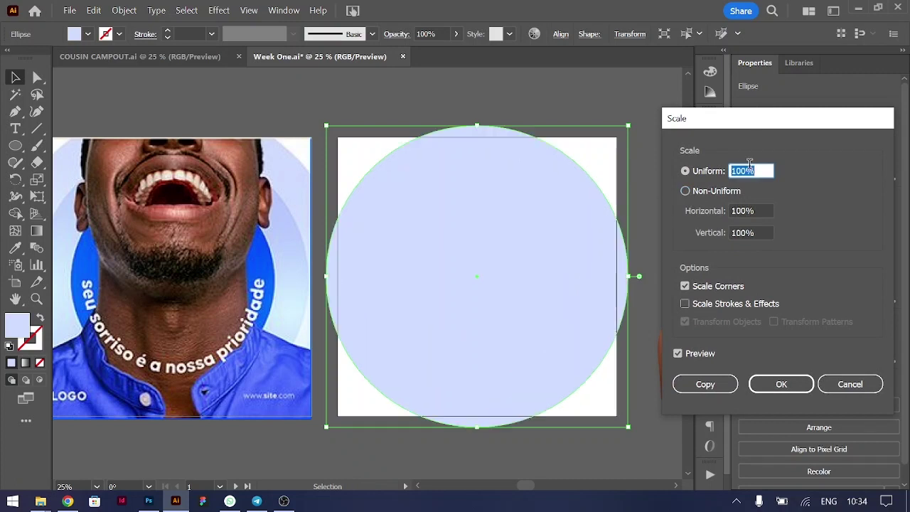
{"action": "type", "text": "70"}
{"action": "left_click", "coordinate": [716, 381]}
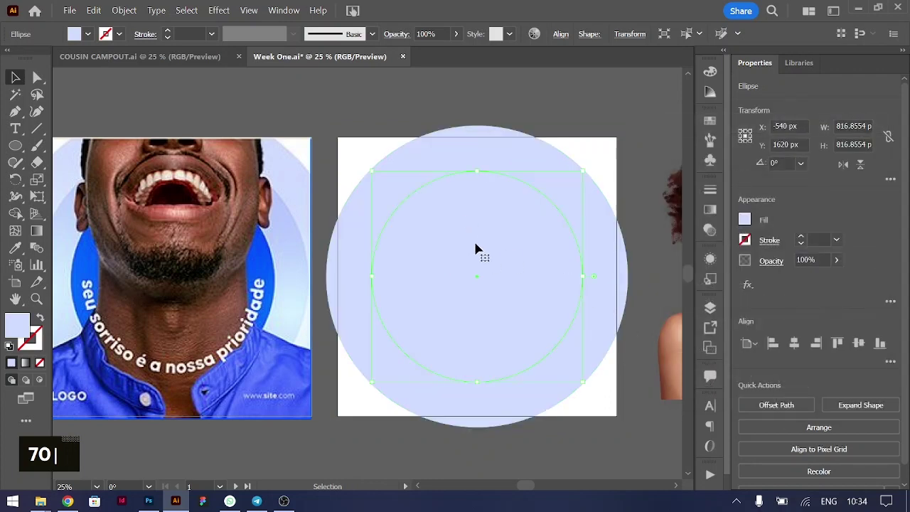
- Fill the smaller circle with the light blue sampled from the inner background ring of the reference poster
{"action": "left_click", "coordinate": [15, 247]}
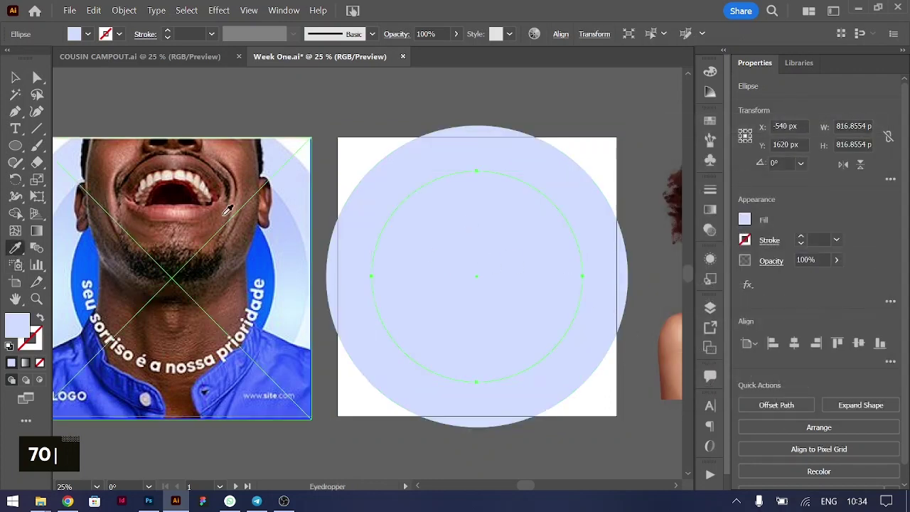
{"action": "left_click", "coordinate": [293, 242]}
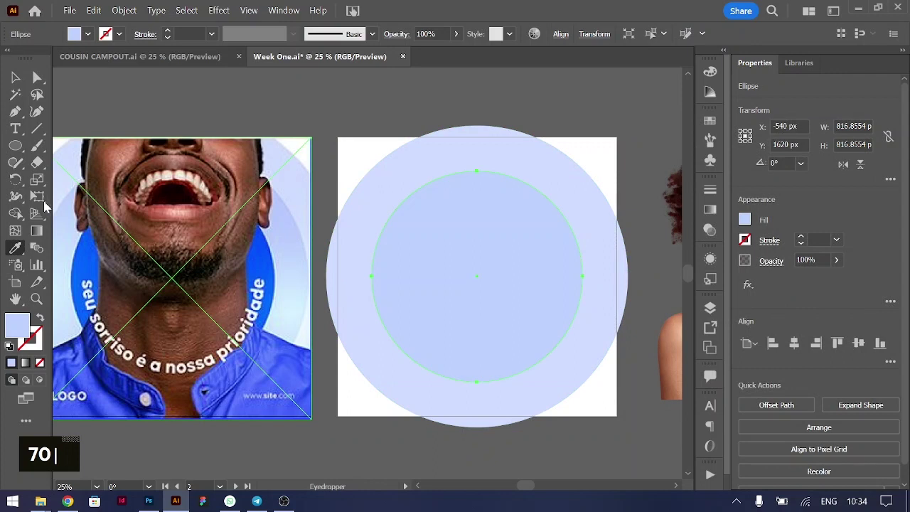
{"action": "left_click", "coordinate": [16, 80]}
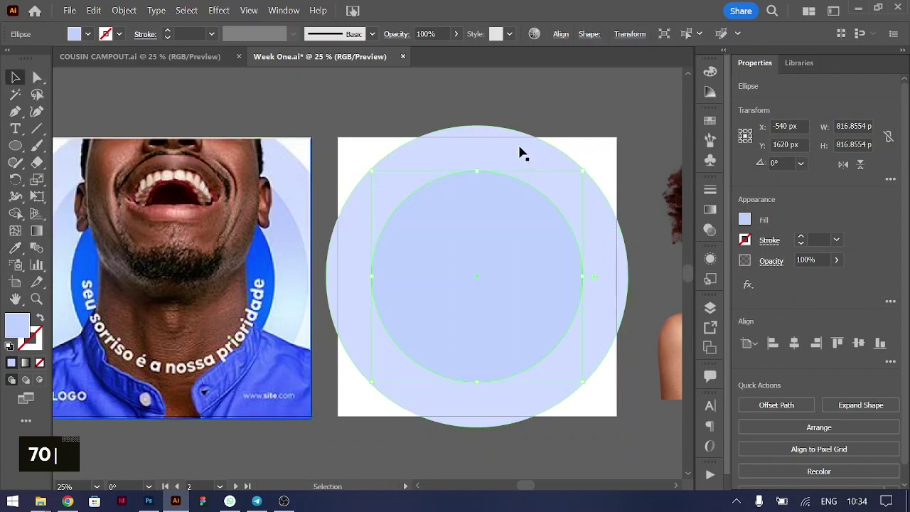
- Apply a linear gradient fill at a 90° angle to the smaller circle
{"action": "left_click", "coordinate": [710, 211]}
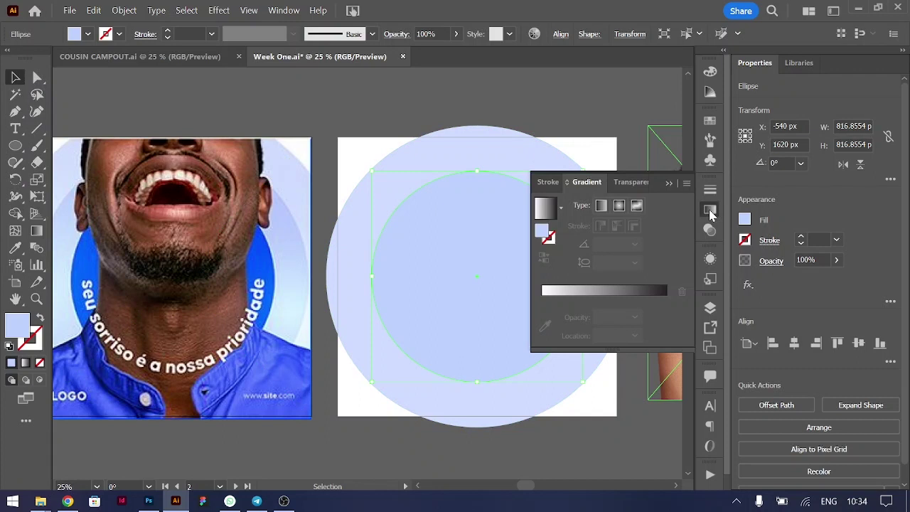
{"action": "left_click", "coordinate": [602, 205]}
{"action": "left_click", "coordinate": [635, 262]}
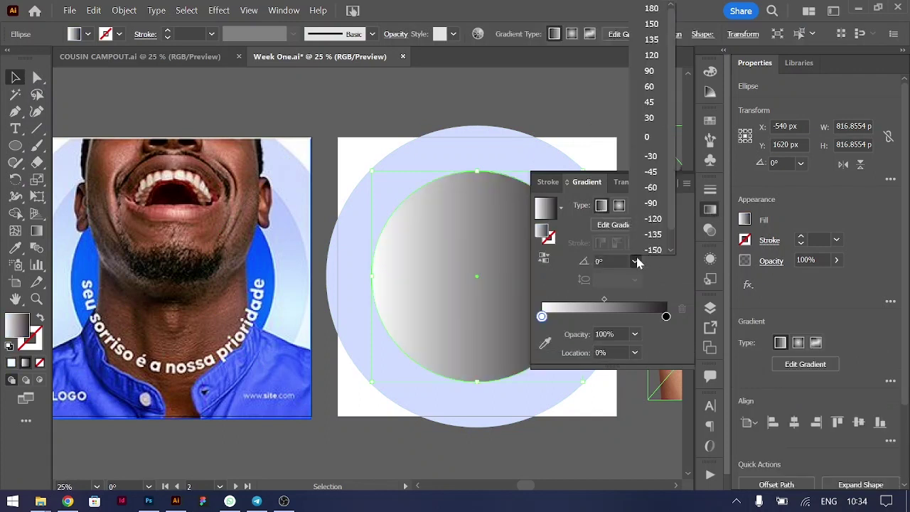
{"action": "left_click", "coordinate": [651, 71]}
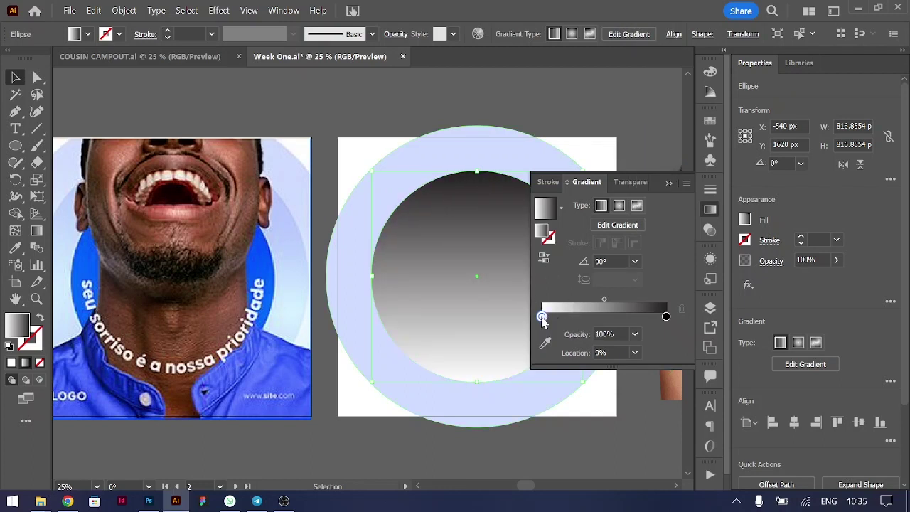
- Recolor the gradient's white stop pale cyan and its black stop periwinkle, sampling both colors from the reference poster's inner ring
{"action": "left_click", "coordinate": [543, 349]}
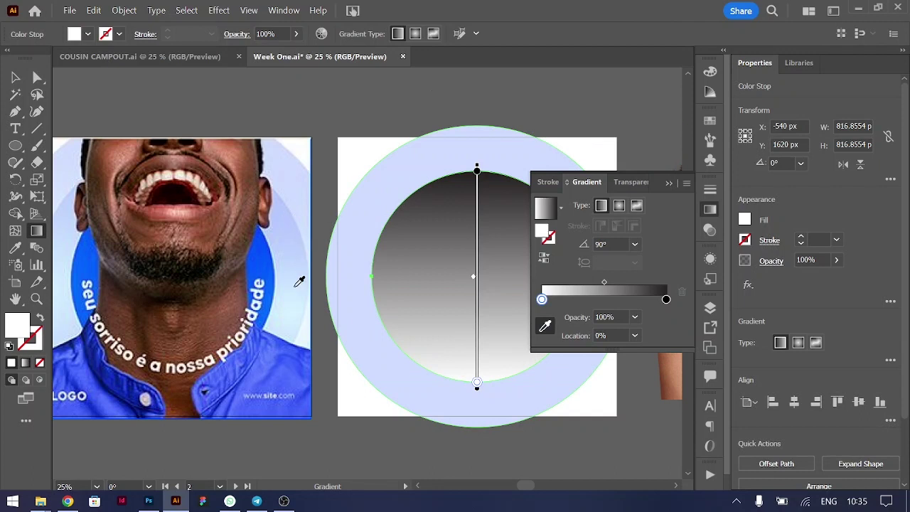
{"action": "left_click", "coordinate": [292, 318]}
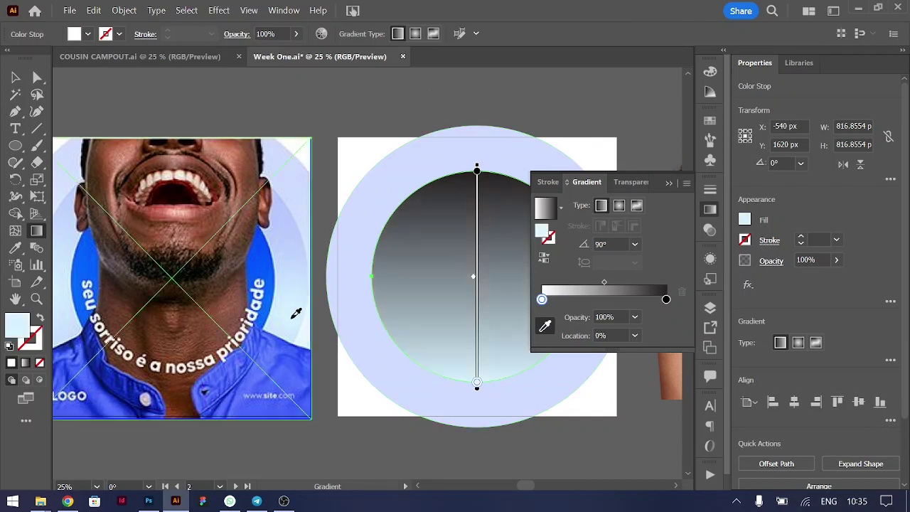
{"action": "left_click", "coordinate": [666, 299]}
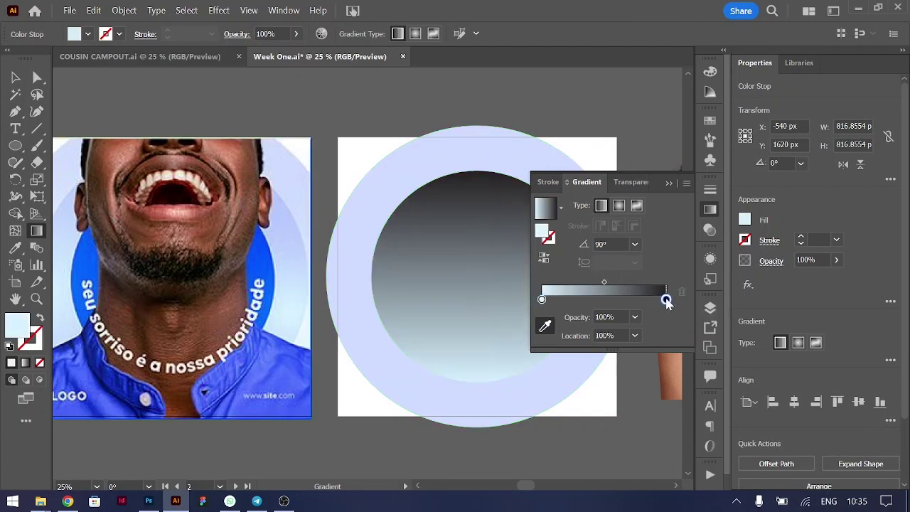
{"action": "left_click", "coordinate": [288, 207]}
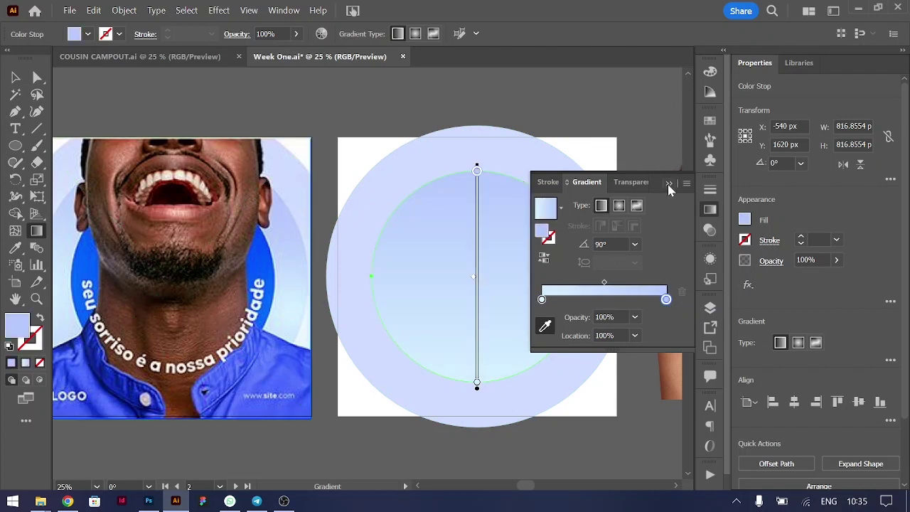
- Shift the gradient's pale cyan stop to about 27% and add another pale cyan stop at 0%, then deselect the circle
{"action": "left_click", "coordinate": [477, 385]}
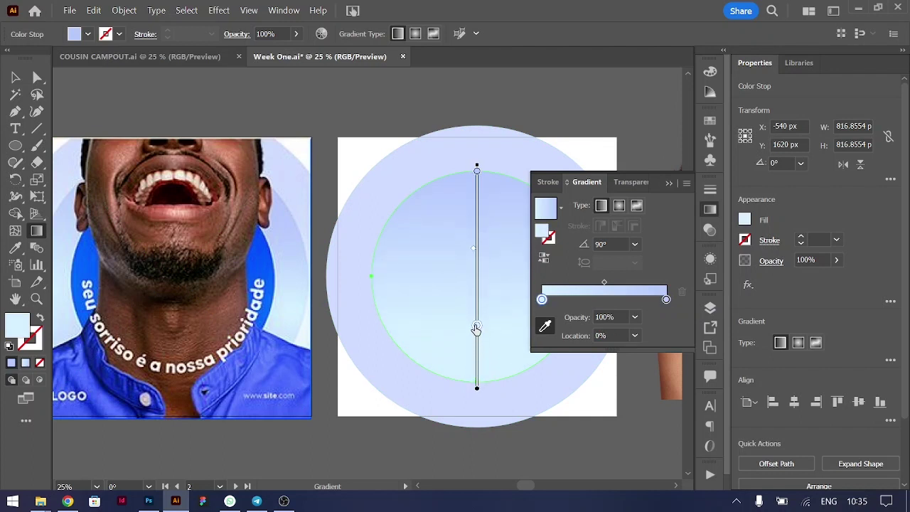
{"action": "left_click_drag", "start_coordinate": [476, 328], "coordinate": [476, 325]}
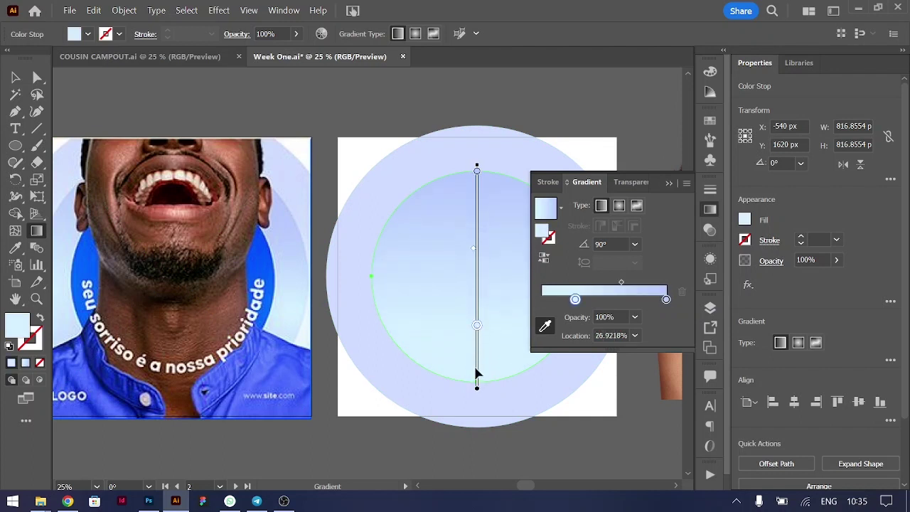
{"action": "left_click", "coordinate": [544, 299]}
{"action": "left_click_drag", "start_coordinate": [544, 299], "coordinate": [540, 300]}
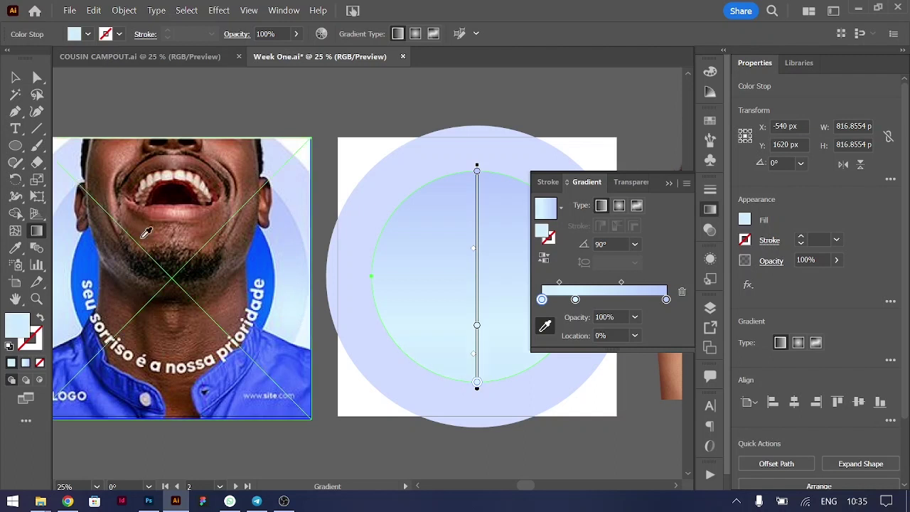
{"action": "left_click", "coordinate": [16, 77]}
{"action": "left_click", "coordinate": [288, 92]}
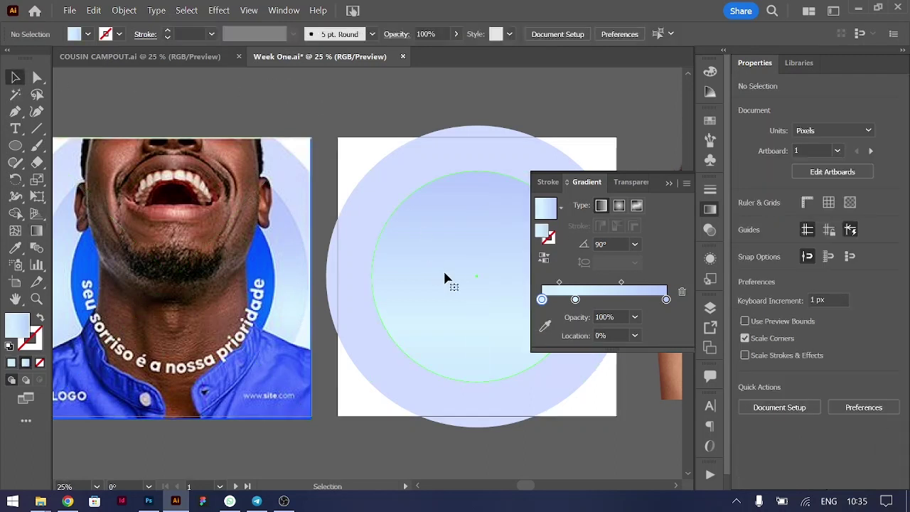
{"action": "left_click", "coordinate": [445, 278]}
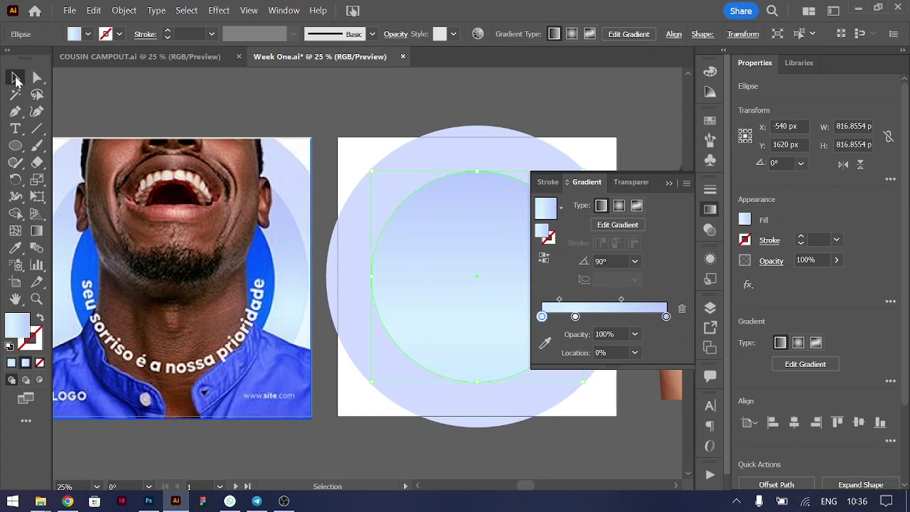
{"action": "left_click", "coordinate": [379, 116]}
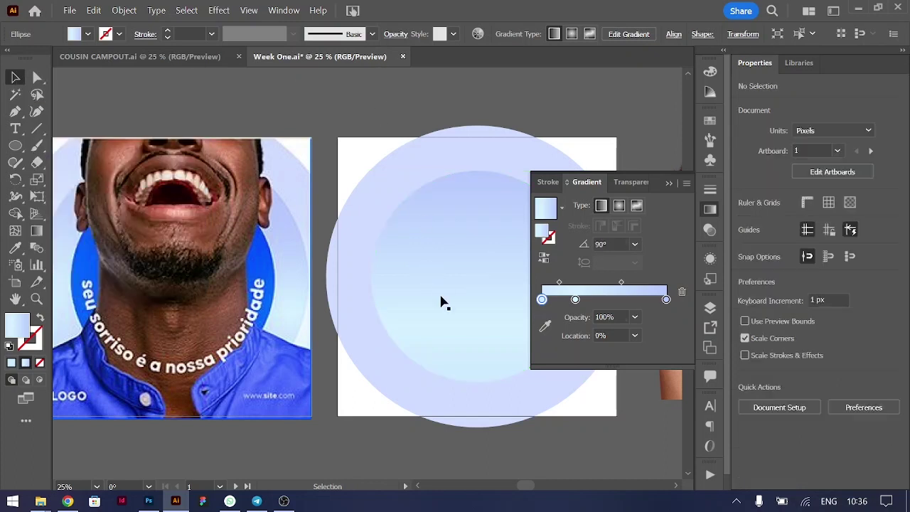
- Create a 70% scaled copy of the gradient circle and fill it with the bright blue sampled from the reference poster
{"action": "left_click", "coordinate": [443, 301]}
{"action": "right_click", "coordinate": [441, 297]}
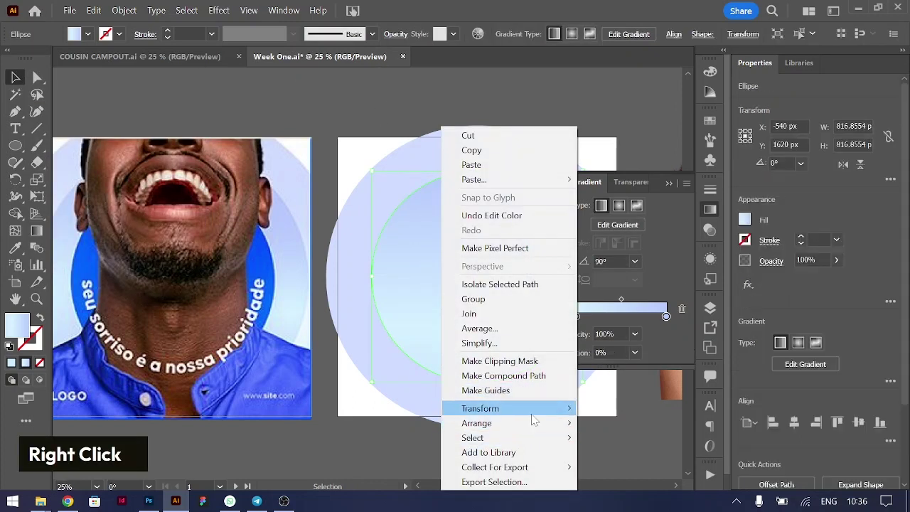
{"action": "mouse_move", "coordinate": [534, 413]}
{"action": "left_click", "coordinate": [617, 362]}
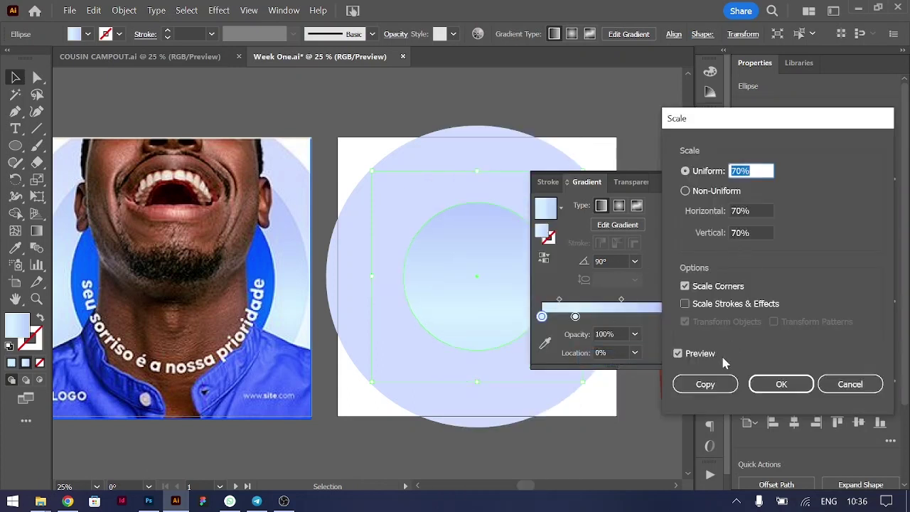
{"action": "left_click", "coordinate": [706, 383]}
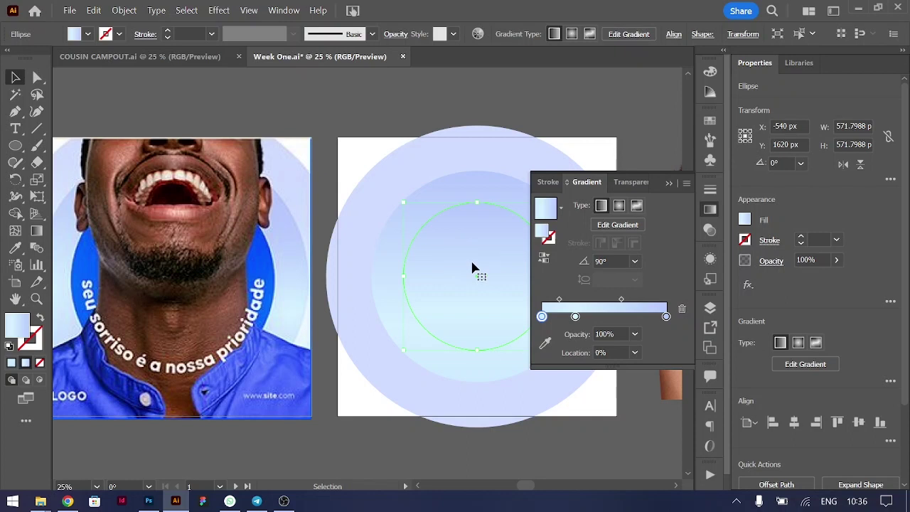
{"action": "left_click", "coordinate": [15, 247]}
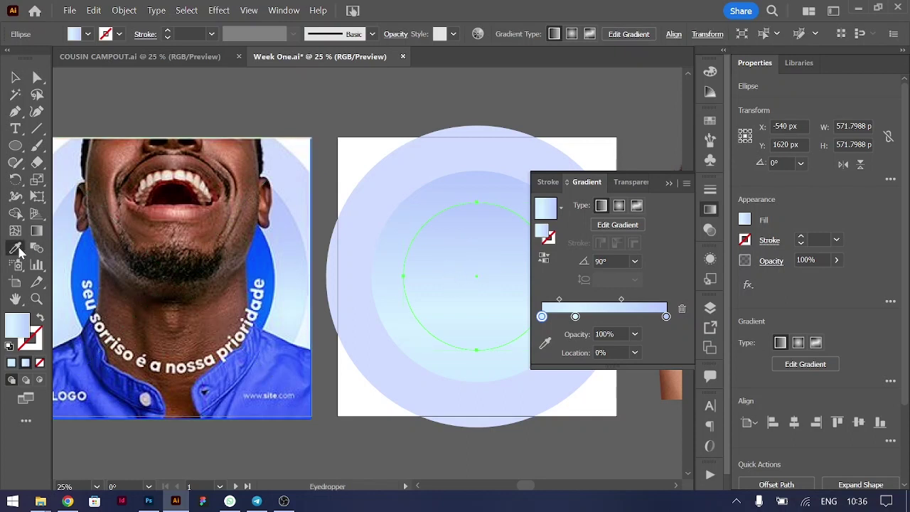
{"action": "left_click", "coordinate": [264, 256]}
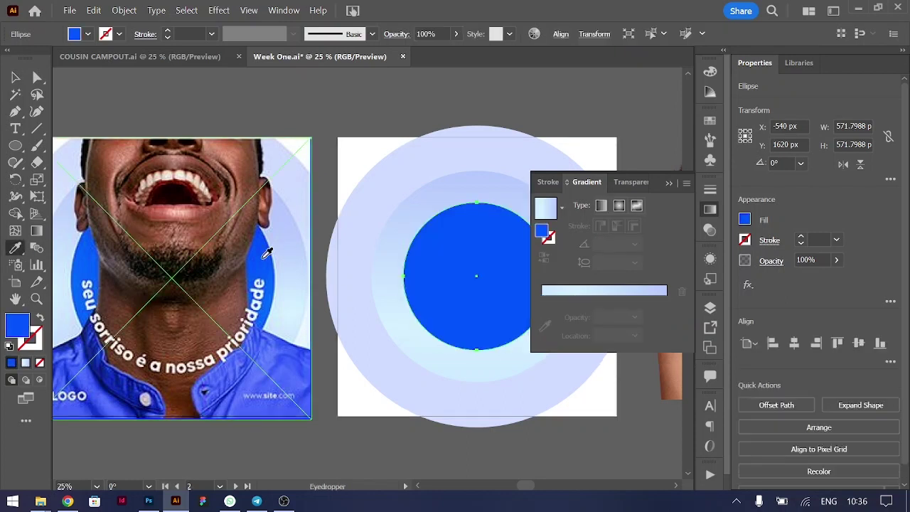
- Enlarge the three concentric circles together about their shared center until the outer circle is about 1355 px wide, then deselect them
{"action": "left_click", "coordinate": [16, 79]}
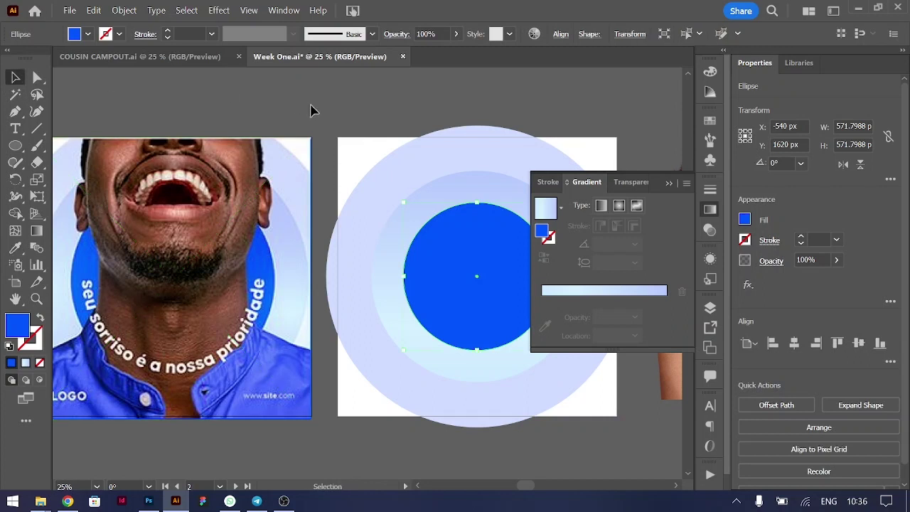
{"action": "left_click", "coordinate": [369, 117]}
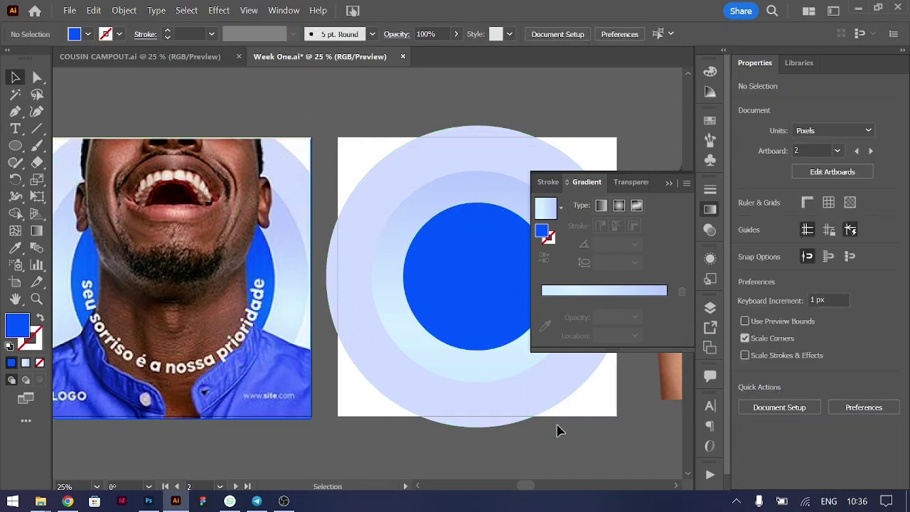
{"action": "left_click_drag", "start_coordinate": [558, 429], "coordinate": [439, 248]}
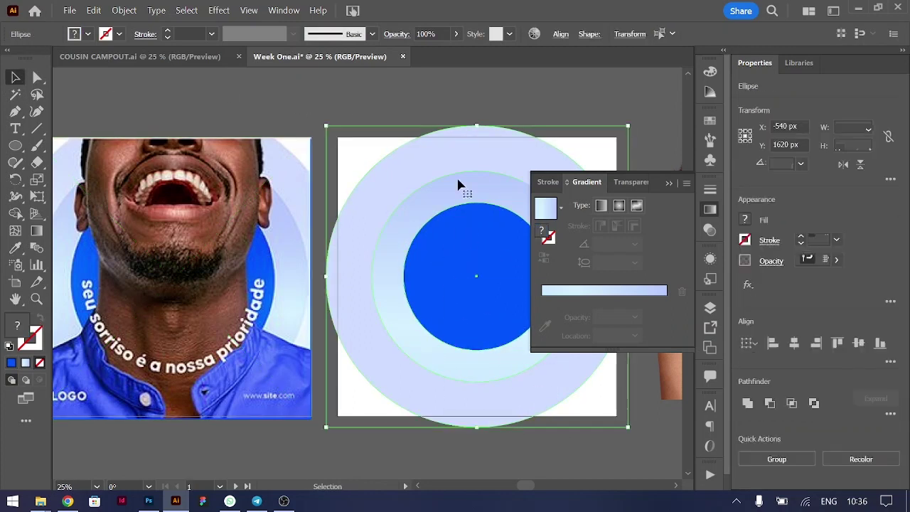
{"action": "left_click", "coordinate": [477, 127], "text": "shift"}
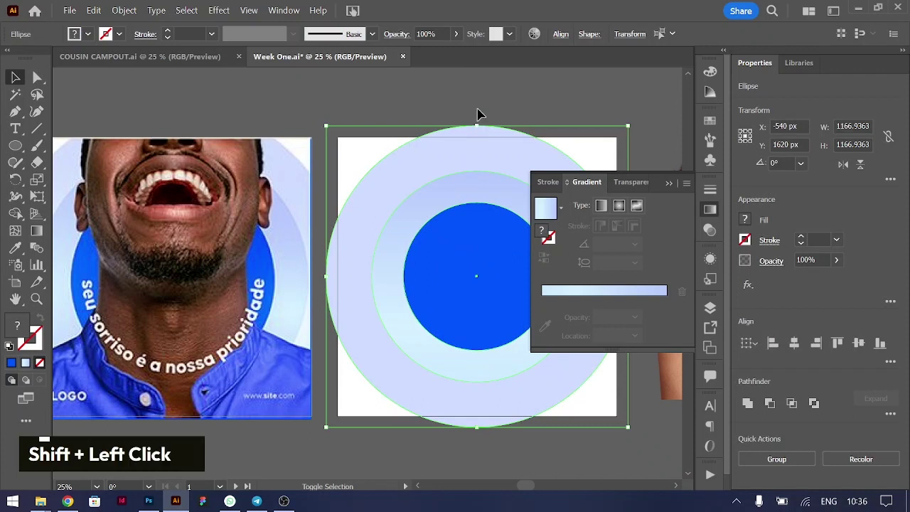
{"action": "left_click_drag", "start_coordinate": [476, 127], "coordinate": [480, 101]}
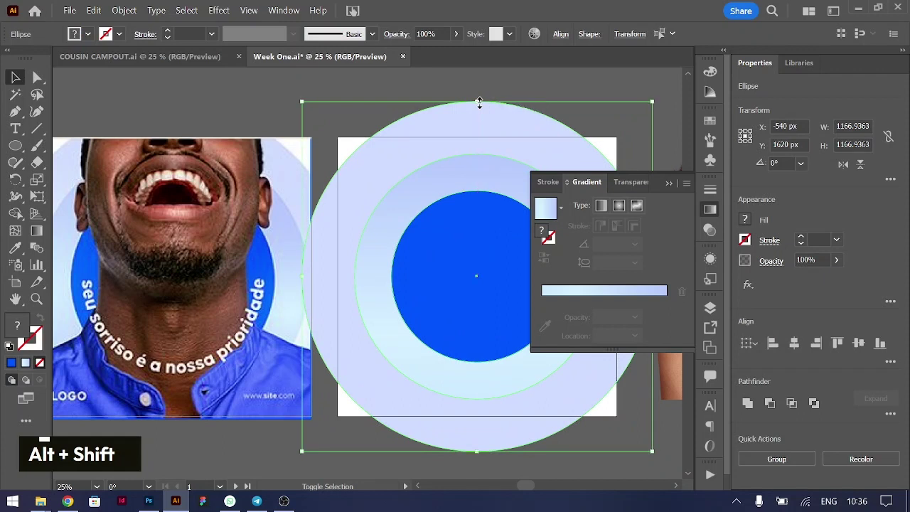
{"action": "left_click", "coordinate": [377, 85]}
- Move the woman's photo onto the artboard in front of the circles and enlarge it proportionally to about 1547 × 1795 px
{"action": "scroll", "coordinate": [488, 285], "scroll_direction": "right", "scroll_amount": 4}
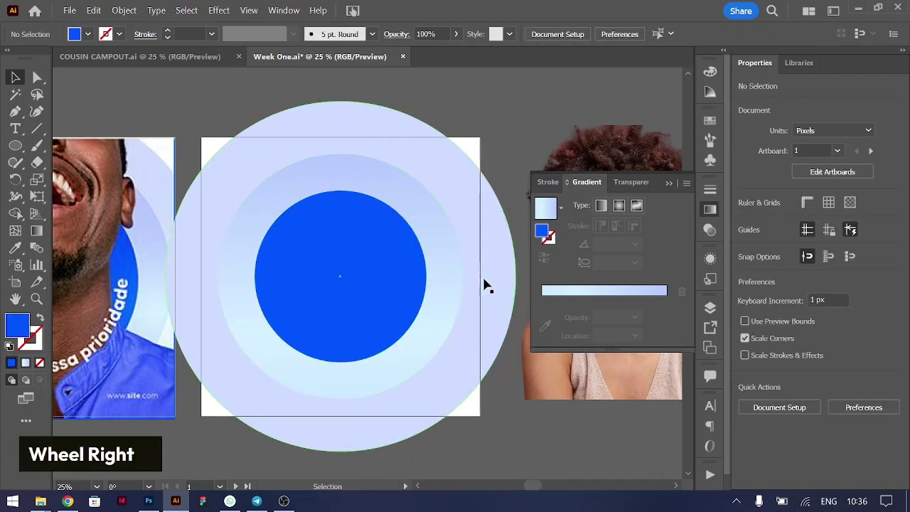
{"action": "left_click_drag", "start_coordinate": [562, 395], "coordinate": [382, 407]}
{"action": "key", "text": "ctrl+shift+bracketright"}
{"action": "left_click_drag", "start_coordinate": [449, 386], "coordinate": [349, 411]}
{"action": "left_click_drag", "start_coordinate": [346, 163], "coordinate": [347, 77]}
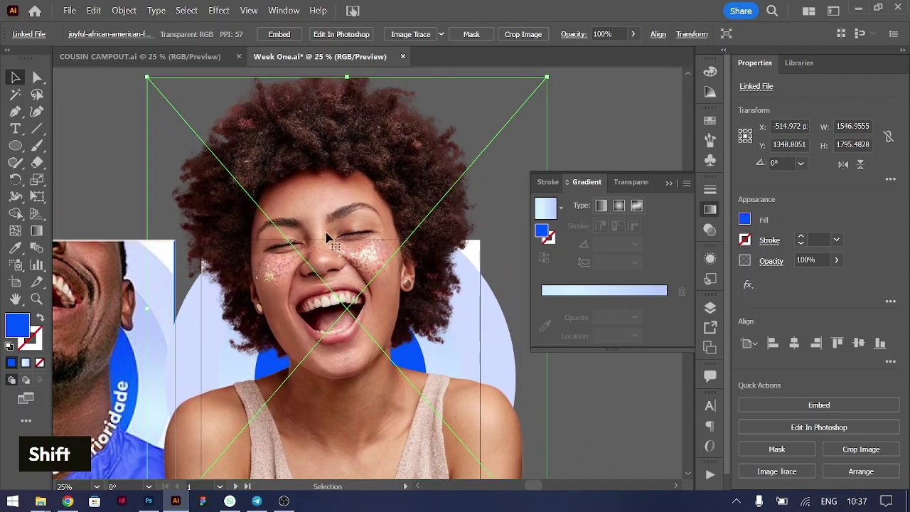
- Lower the woman's photo over the circles to about X -495 px, Y 1573 px, and collapse the gradient settings
{"action": "scroll", "coordinate": [328, 238], "scroll_direction": "left", "scroll_amount": 2}
{"action": "scroll", "coordinate": [332, 240], "scroll_direction": "down", "scroll_amount": 2}
{"action": "left_click_drag", "start_coordinate": [348, 227], "coordinate": [348, 274]}
{"action": "scroll", "coordinate": [400, 181], "scroll_direction": "down", "scroll_amount": 3}
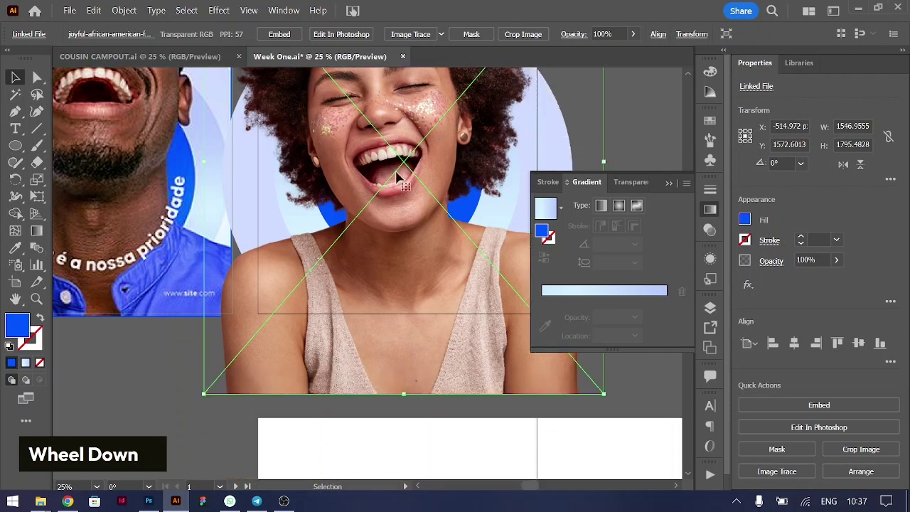
{"action": "left_click_drag", "start_coordinate": [400, 161], "coordinate": [398, 159]}
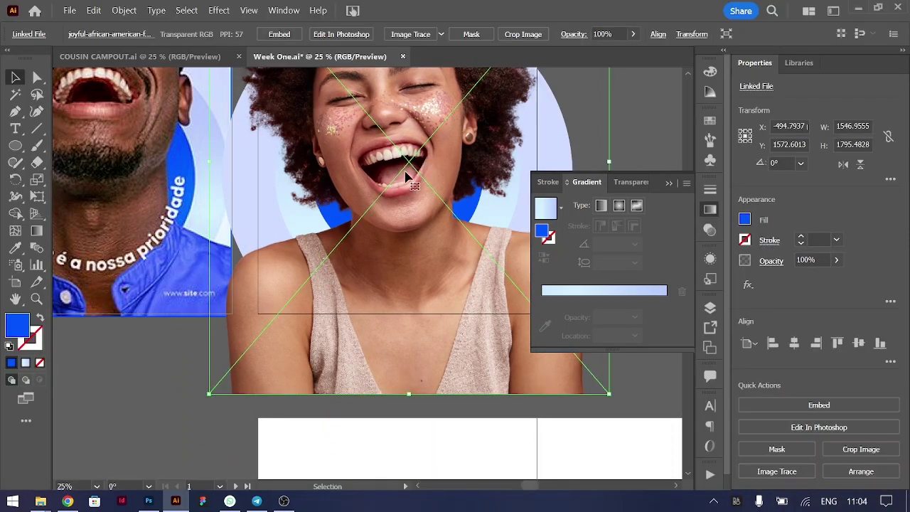
{"action": "scroll", "coordinate": [406, 177], "scroll_direction": "up", "scroll_amount": 3}
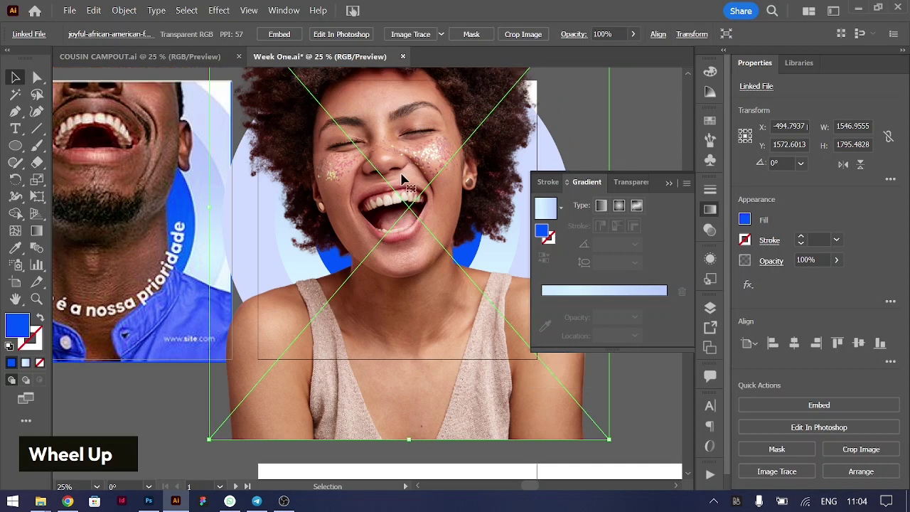
{"action": "left_click", "coordinate": [668, 184]}
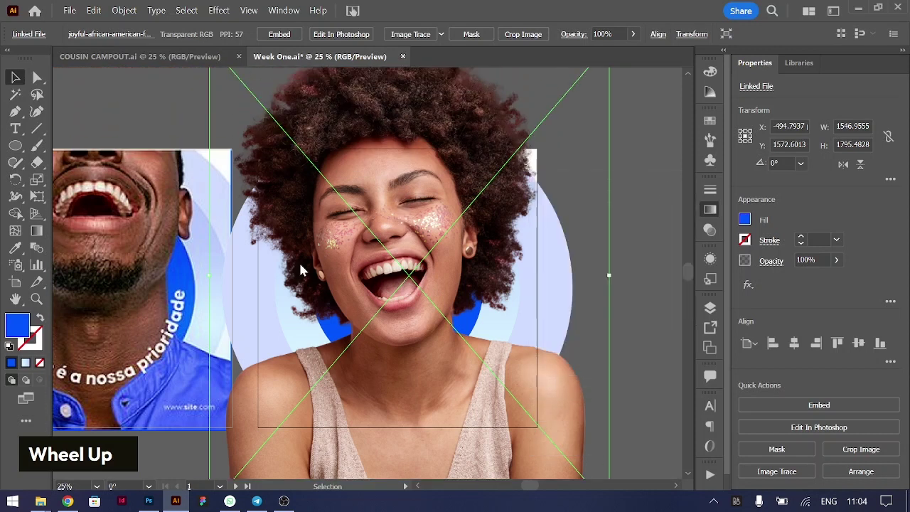
{"action": "scroll", "coordinate": [277, 285], "scroll_direction": "left", "scroll_amount": 3}
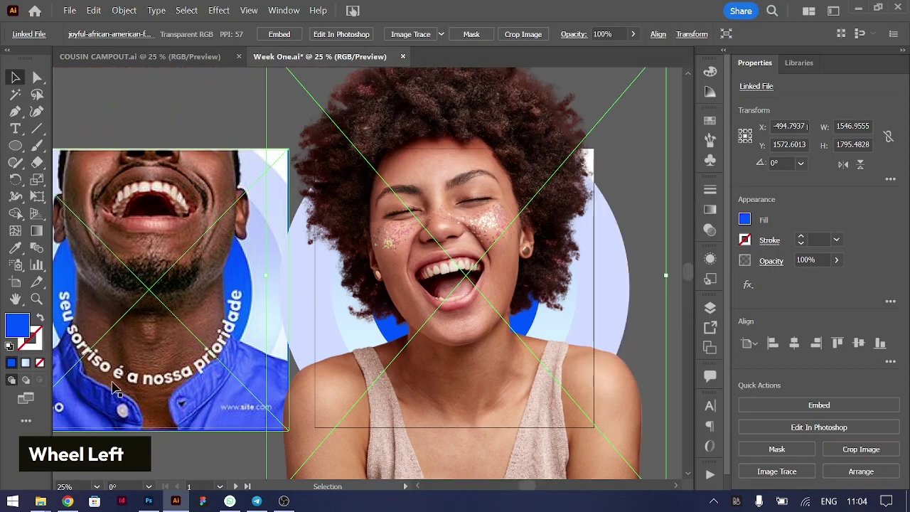
{"action": "left_click", "coordinate": [37, 112]}
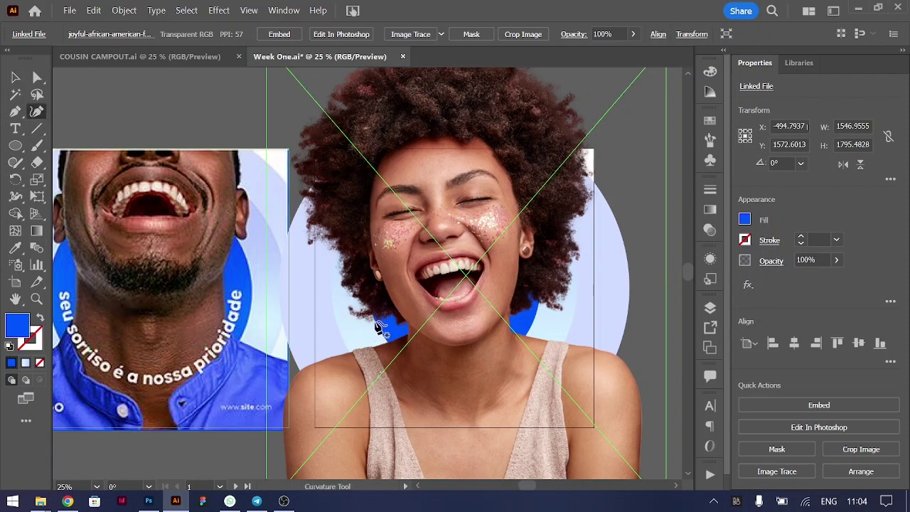
{"action": "left_click", "coordinate": [16, 77]}
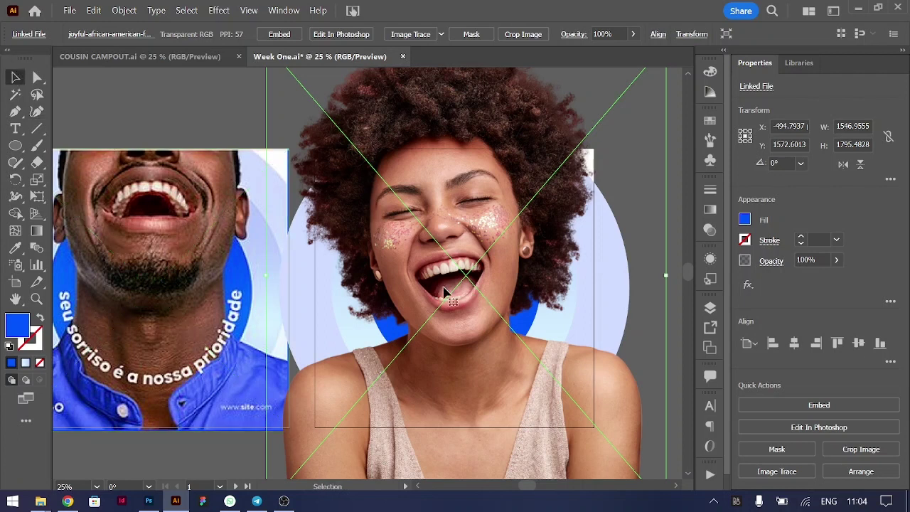
- Move the photo aside and enlarge the gradient and blue circles together about their center until the gradient circle is about 1094 px wide
{"action": "scroll", "coordinate": [462, 285], "scroll_direction": "right", "scroll_amount": 3}
{"action": "left_click_drag", "start_coordinate": [340, 281], "coordinate": [592, 281]}
{"action": "left_click", "coordinate": [354, 297]}
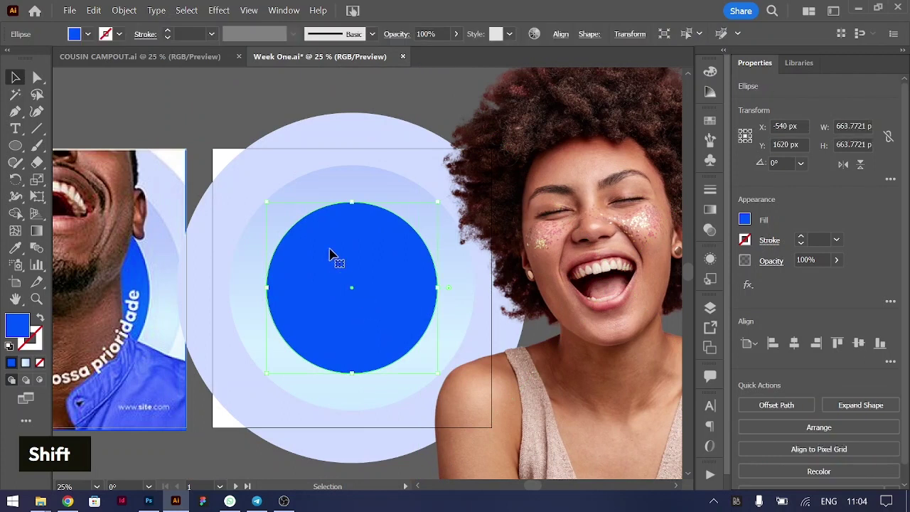
{"action": "left_click", "coordinate": [238, 259], "text": "shift"}
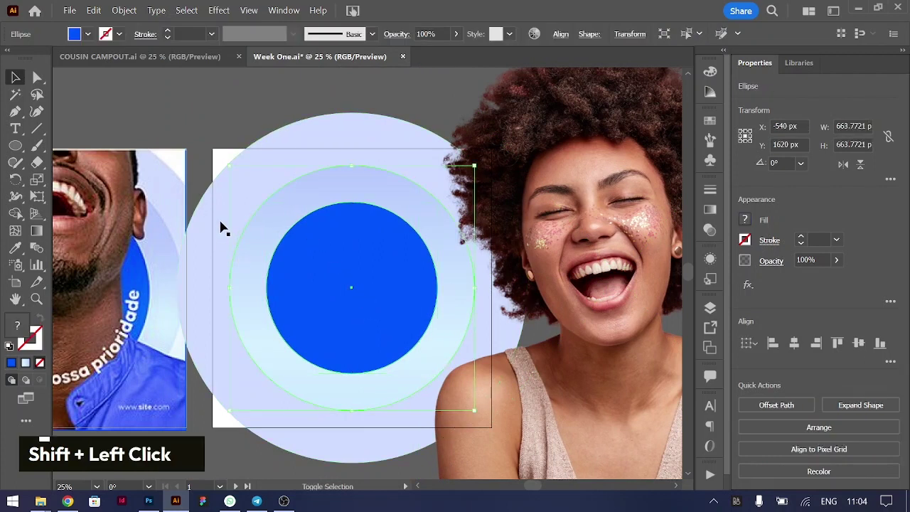
{"action": "left_click", "coordinate": [225, 211], "text": "shift"}
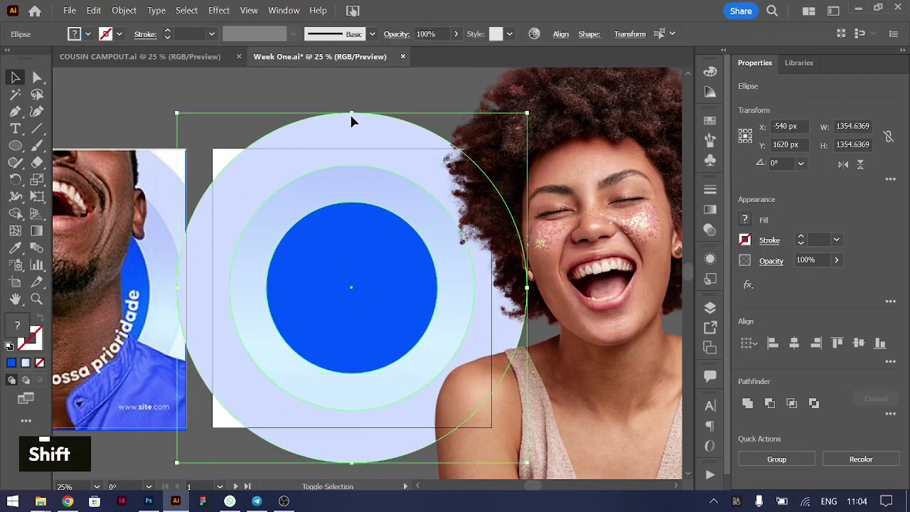
{"action": "left_click", "coordinate": [351, 116], "text": "shift"}
{"action": "left_click", "coordinate": [275, 264], "text": "shift"}
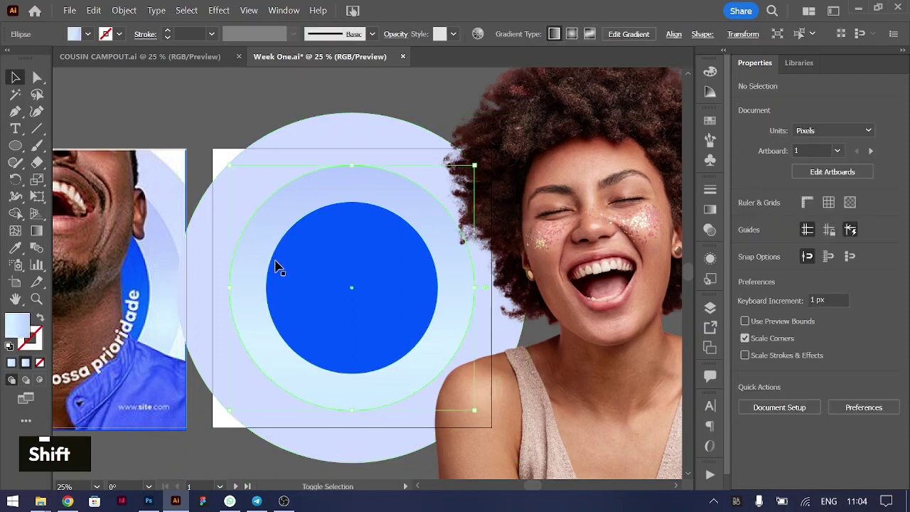
{"action": "left_click_drag", "start_coordinate": [354, 166], "coordinate": [355, 148]}
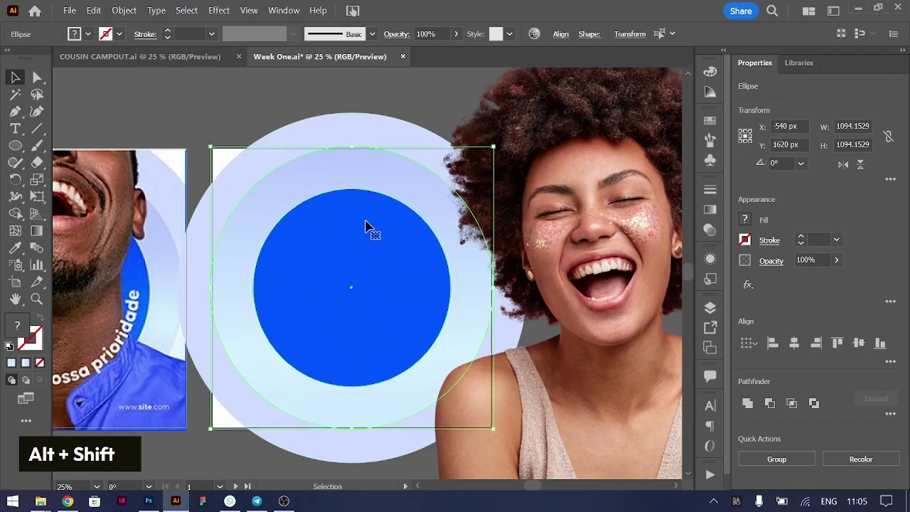
{"action": "key", "text": "ctrl+h"}
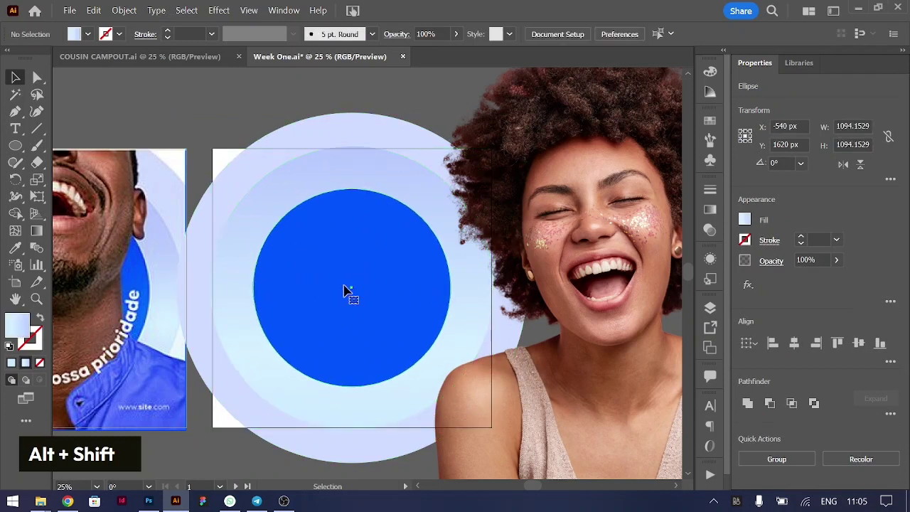
- Enlarge the blue circle slightly about its center and move the woman's photo back over the circles to about X -478 px
{"action": "left_click", "coordinate": [306, 280]}
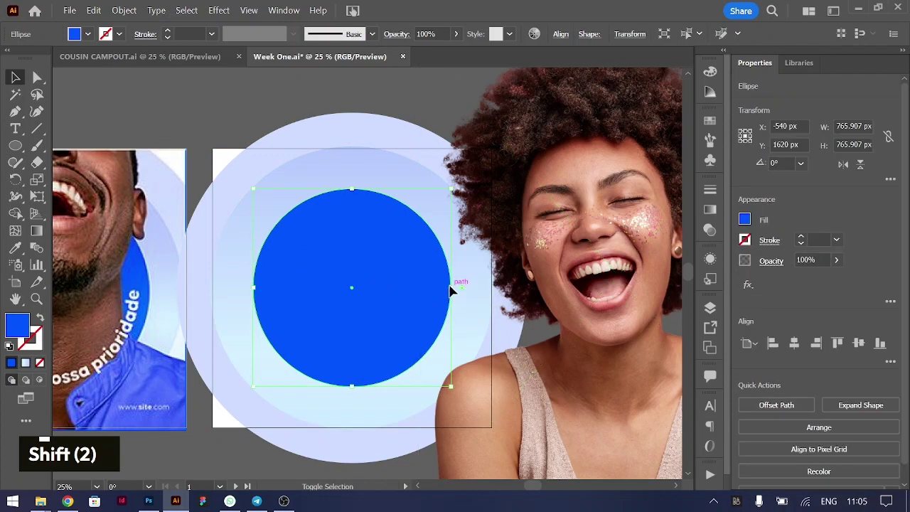
{"action": "left_click_drag", "start_coordinate": [450, 288], "coordinate": [461, 287]}
{"action": "scroll", "coordinate": [547, 345], "scroll_direction": "left", "scroll_amount": 2}
{"action": "scroll", "coordinate": [548, 345], "scroll_direction": "left", "scroll_amount": 1}
{"action": "left_click_drag", "start_coordinate": [623, 370], "coordinate": [374, 364]}
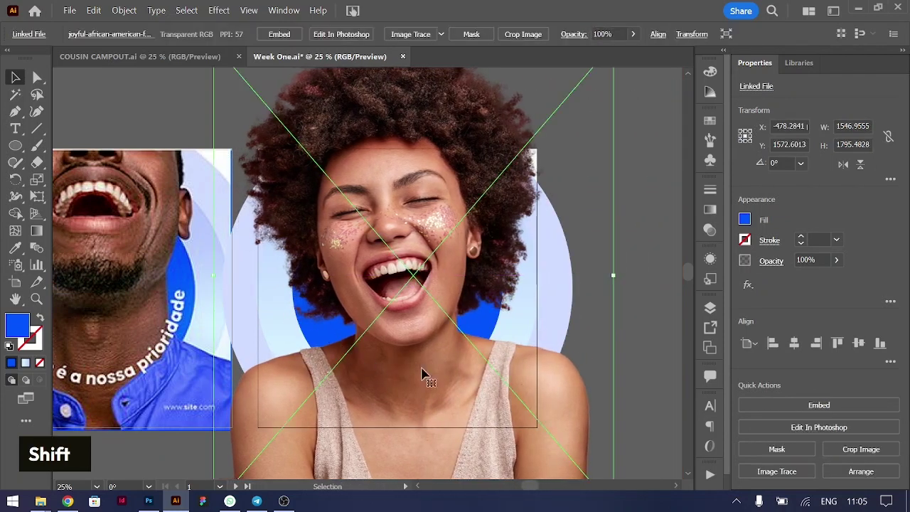
- Draw an open U-shaped path about 677 × 293 px around the woman's neck with the Curvature tool
{"action": "left_click", "coordinate": [15, 127]}
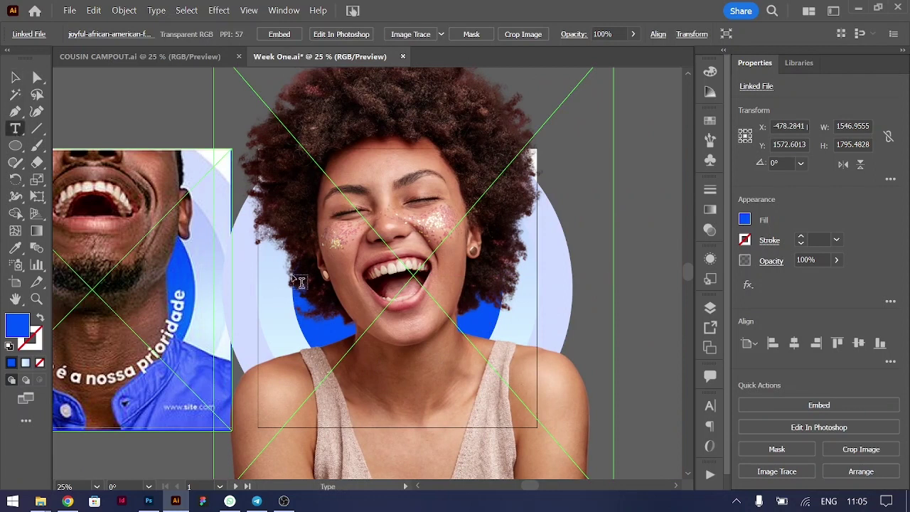
{"action": "left_click", "coordinate": [37, 113]}
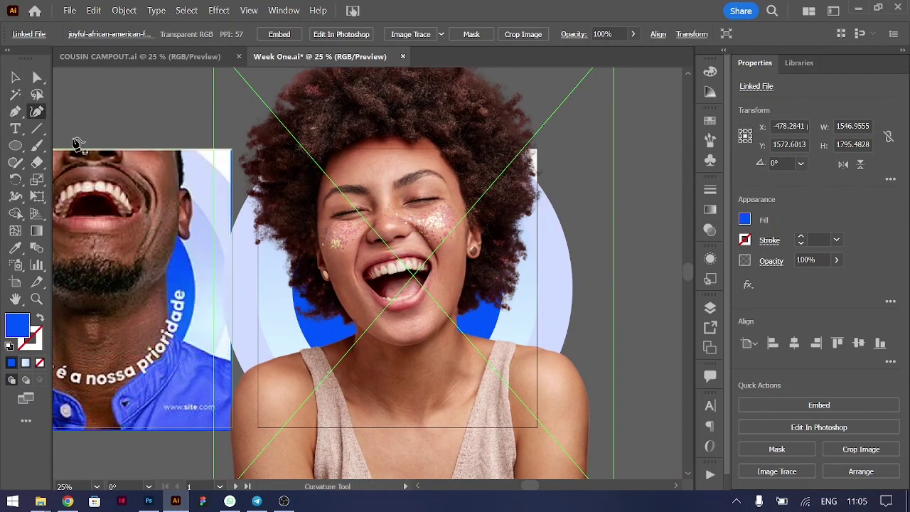
{"action": "left_click", "coordinate": [315, 320]}
{"action": "left_click", "coordinate": [410, 394]}
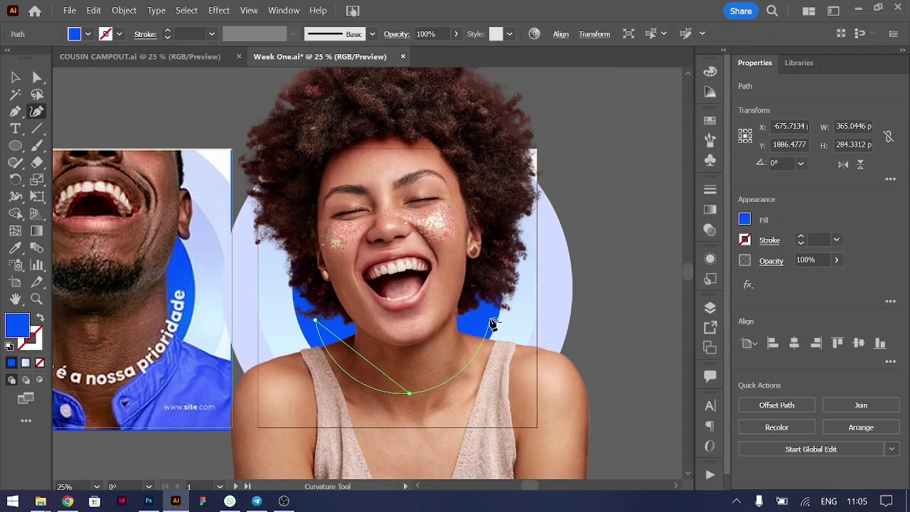
{"action": "left_click", "coordinate": [490, 321]}
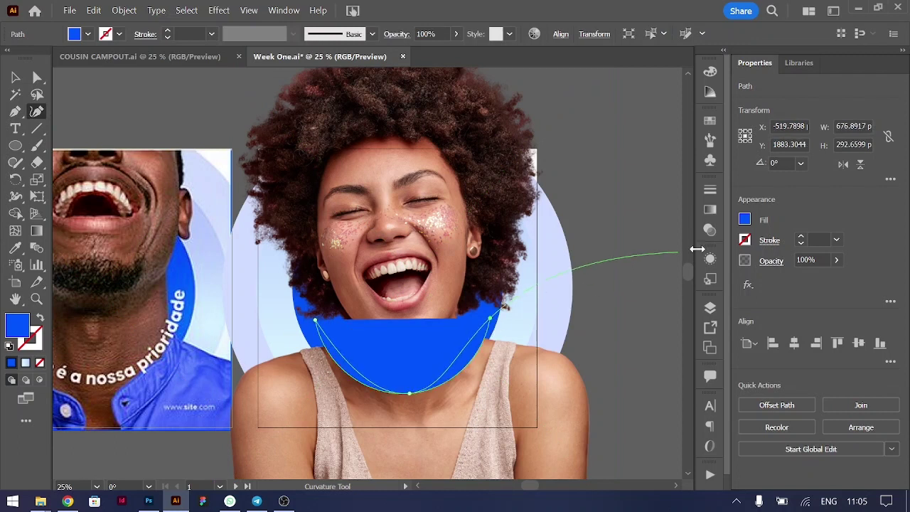
- Remove the curved path's fill and nudge the path 3 px to the left
{"action": "left_click", "coordinate": [745, 220]}
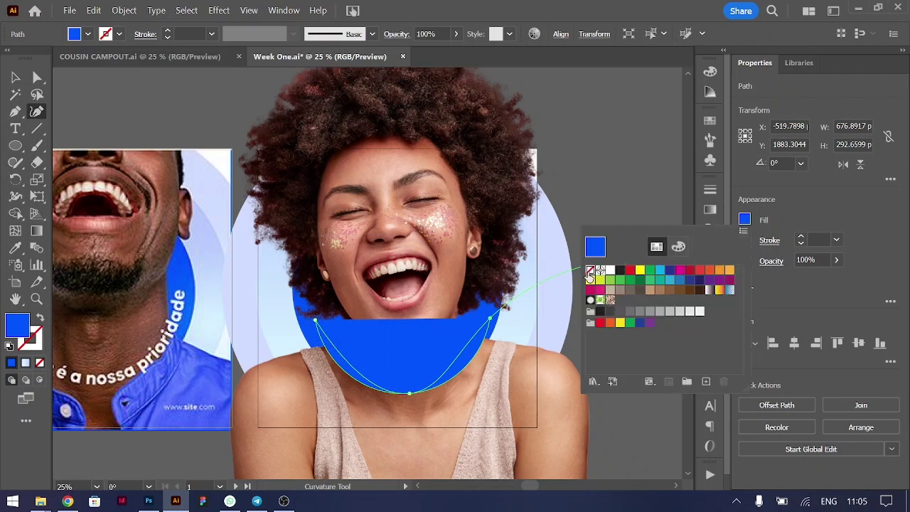
{"action": "left_click", "coordinate": [590, 272]}
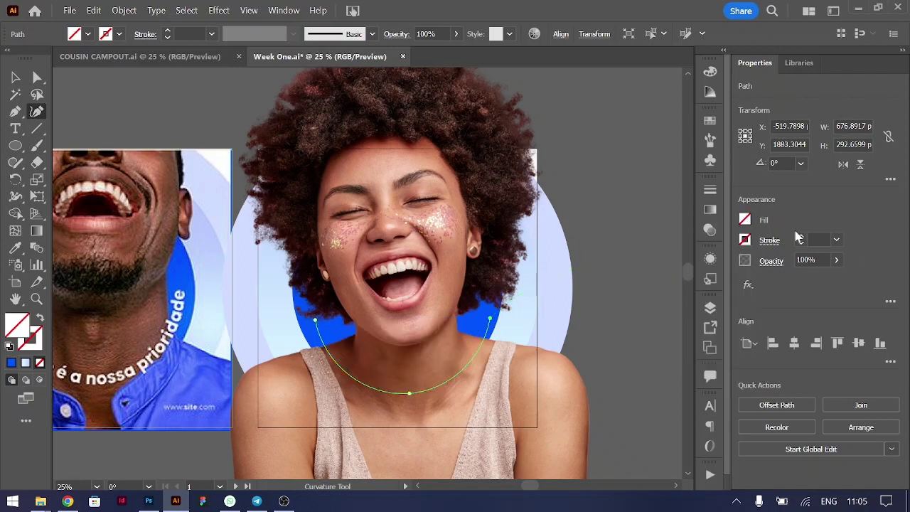
{"action": "left_click", "coordinate": [15, 77]}
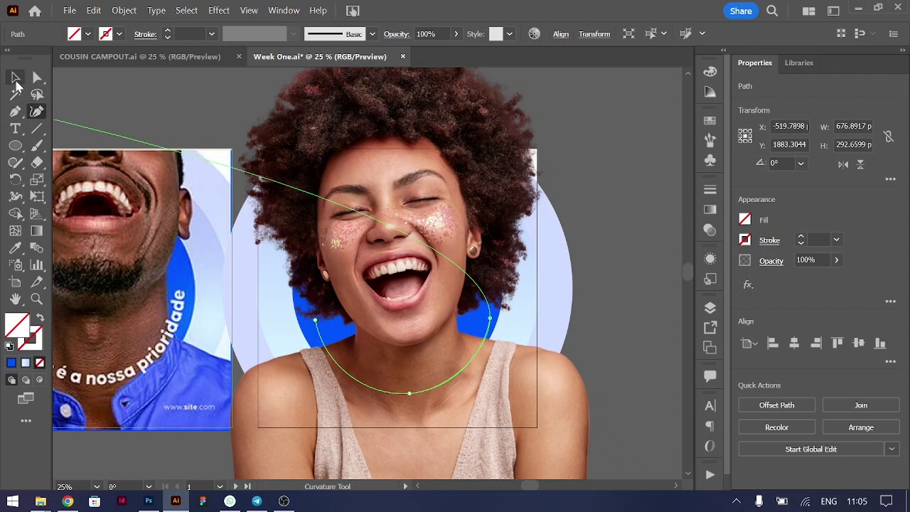
{"action": "key", "text": "Left"}
{"action": "key", "text": "Left"}
{"action": "key", "text": "Left"}
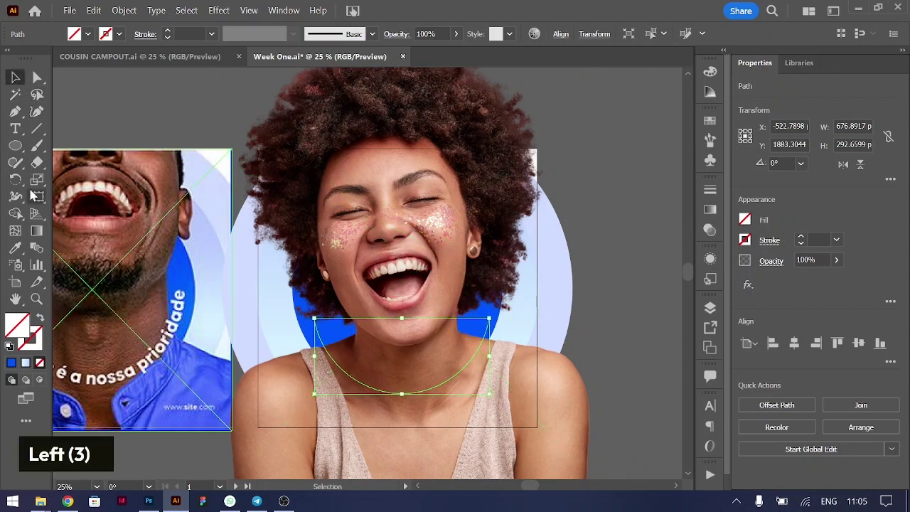
- Add placeholder text along the curved path and set its font size to 72 pt
{"action": "left_click", "coordinate": [15, 128]}
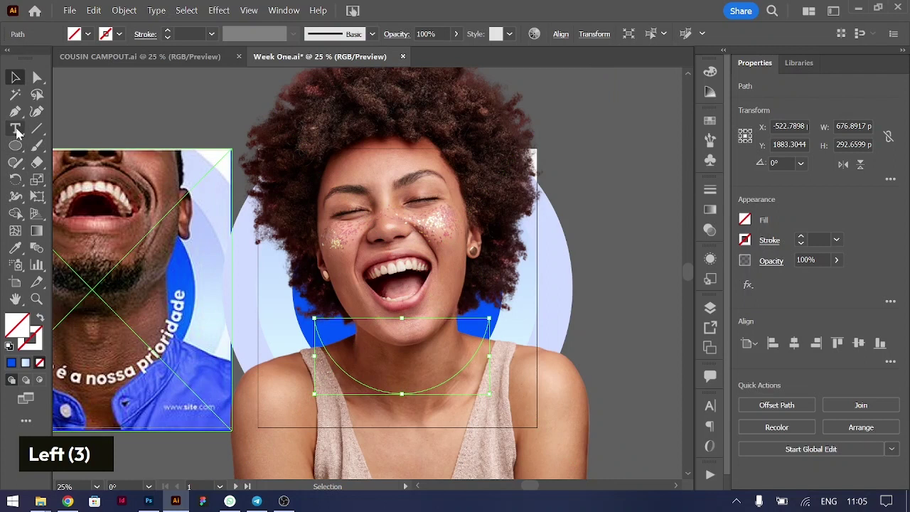
{"action": "left_click", "coordinate": [314, 322]}
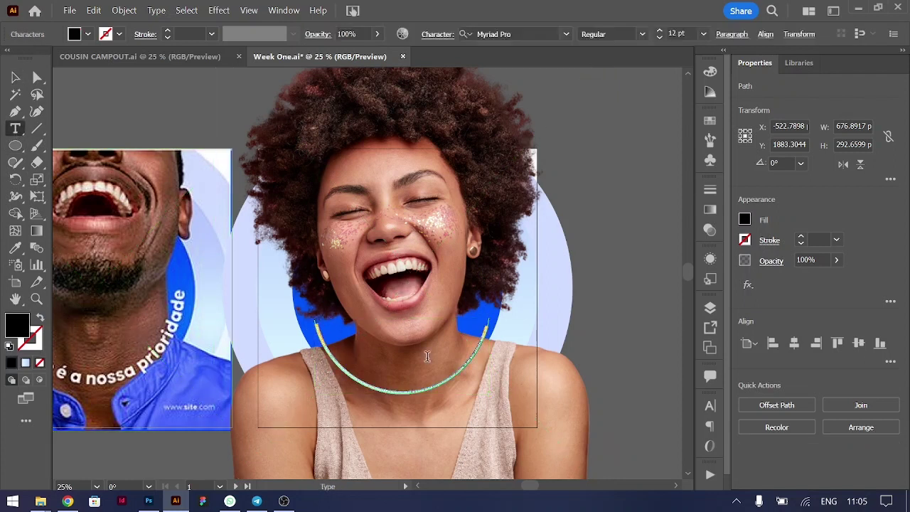
{"action": "left_click", "coordinate": [805, 378]}
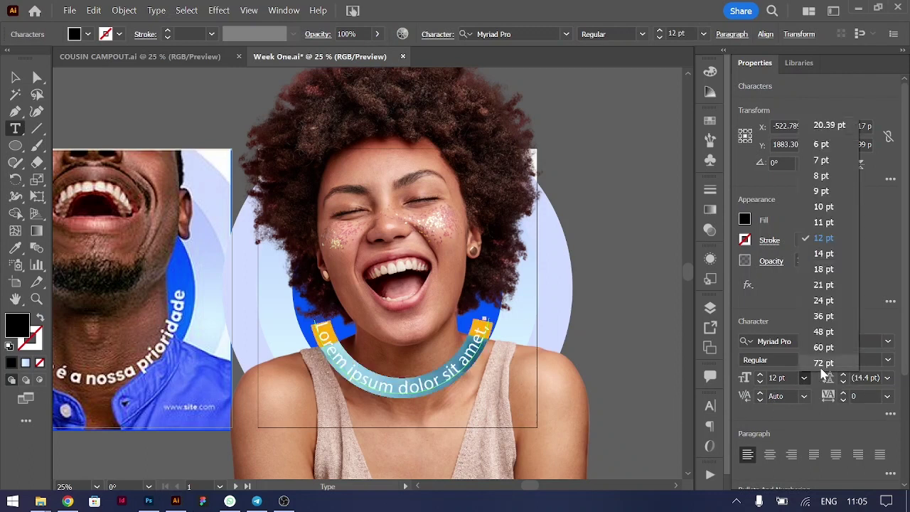
{"action": "left_click", "coordinate": [823, 363]}
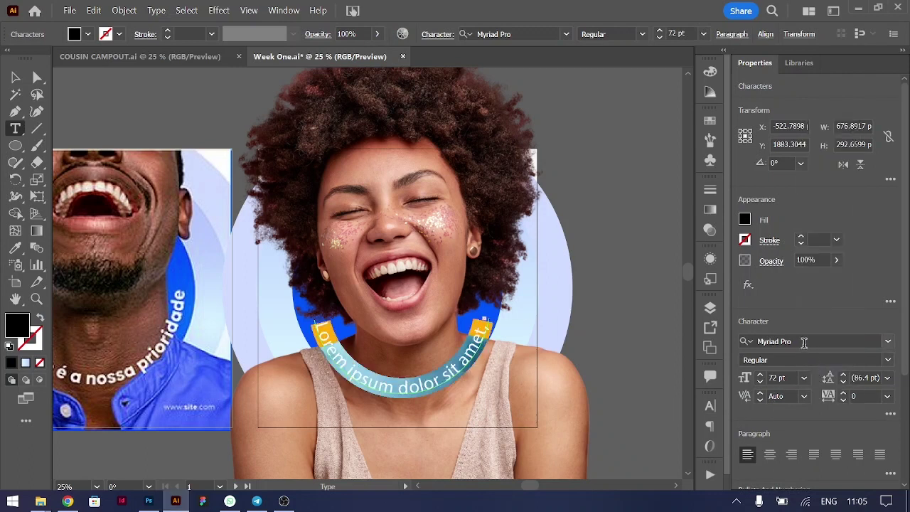
- Change the curved placeholder text's font to Montserrat Regular
{"action": "left_click", "coordinate": [803, 342]}
{"action": "type", "text": "mon"}
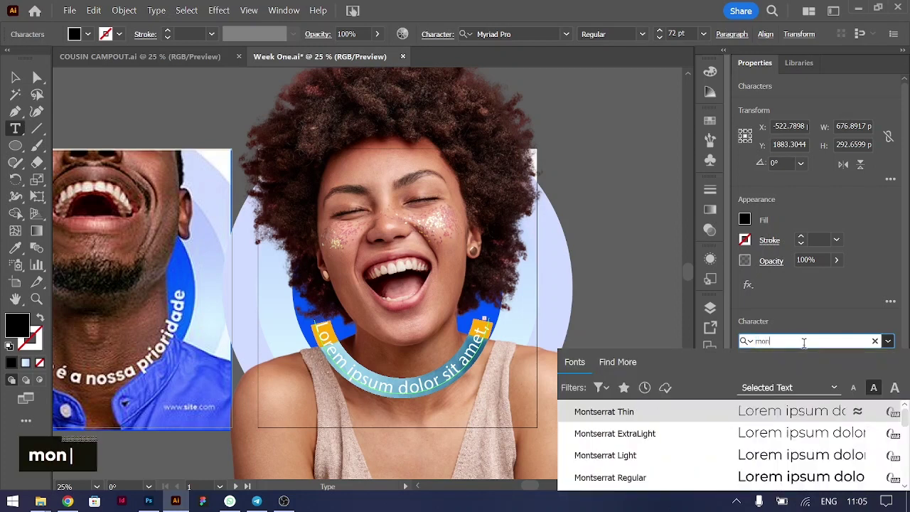
{"action": "left_click", "coordinate": [669, 475]}
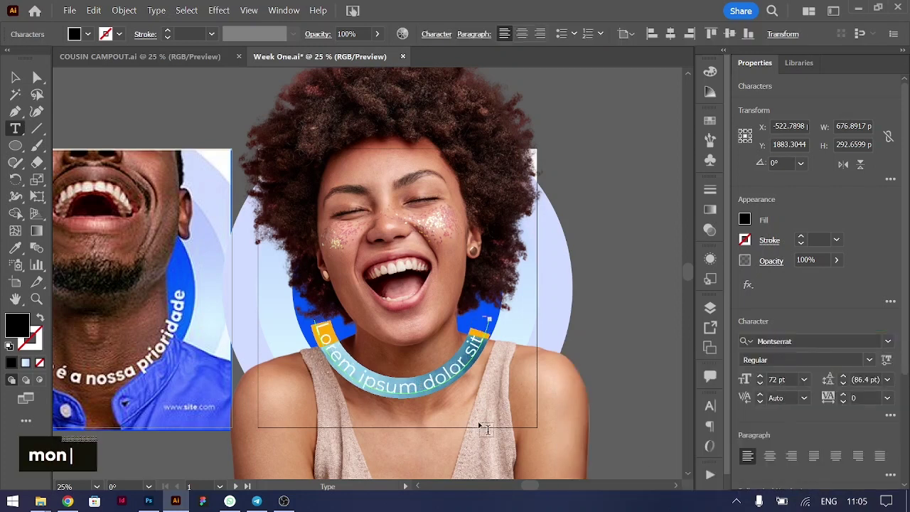
- Replace the curved placeholder text with "seu sorriso e a nossa prioridade"
{"action": "scroll", "coordinate": [486, 429], "scroll_direction": "down", "scroll_amount": 2}
{"action": "scroll", "coordinate": [485, 429], "scroll_direction": "left", "scroll_amount": 3}
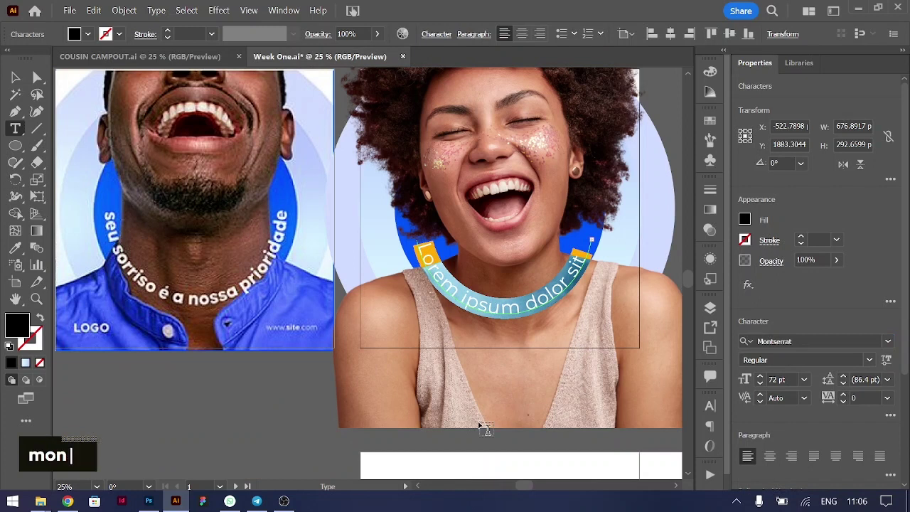
{"action": "type", "text": "seu"}
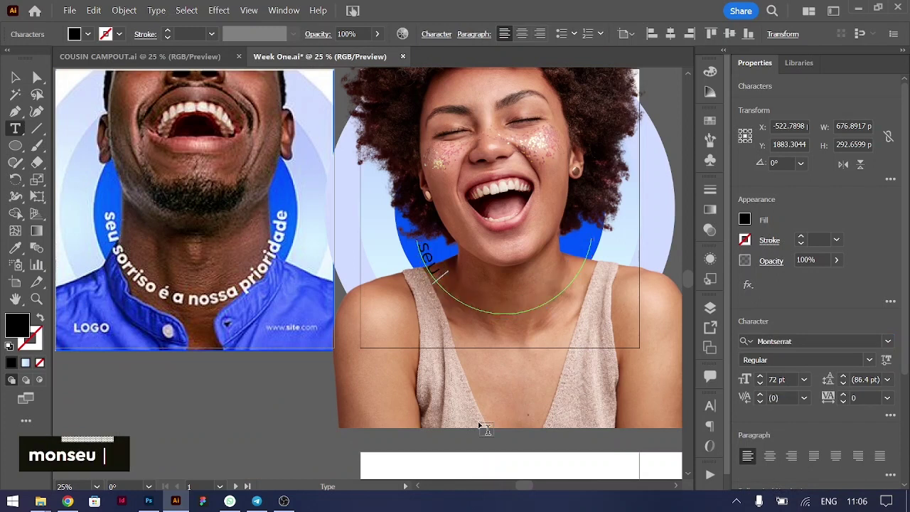
{"action": "type", "text": " sorriso"}
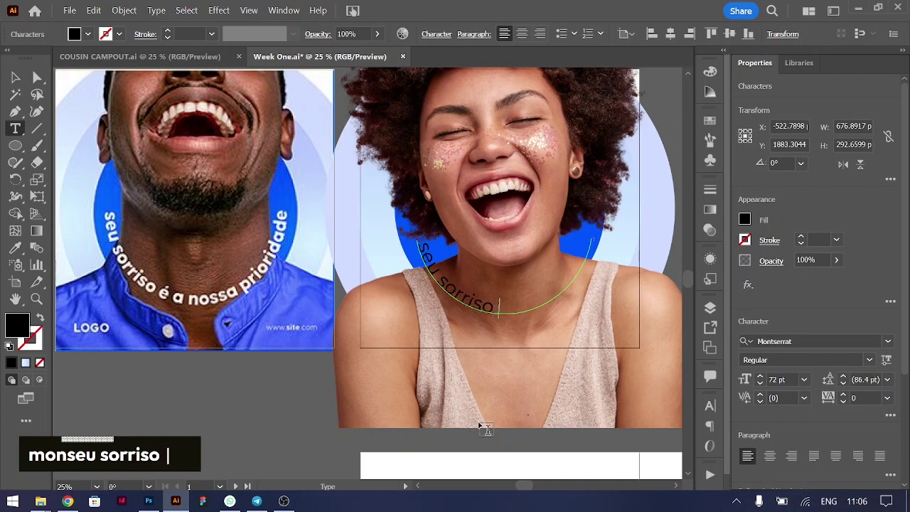
{"action": "type", "text": " e a nos"}
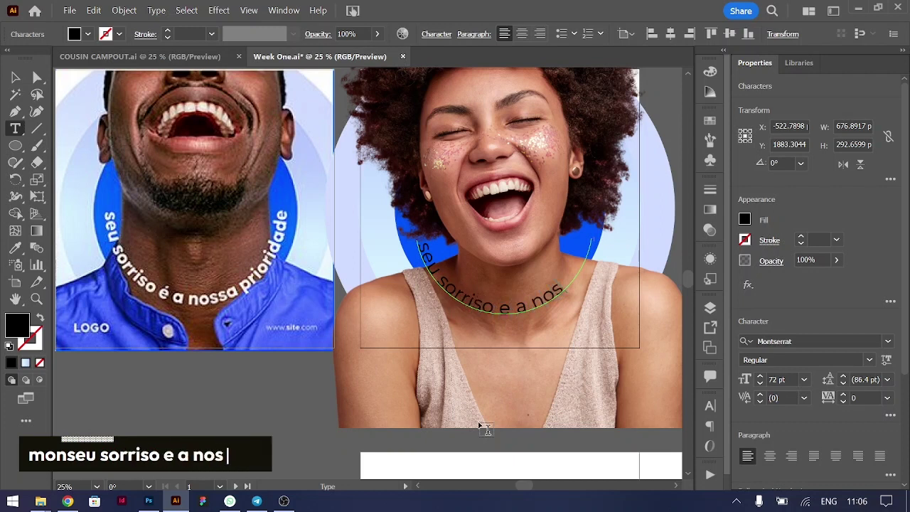
{"action": "type", "text": "sa pro"}
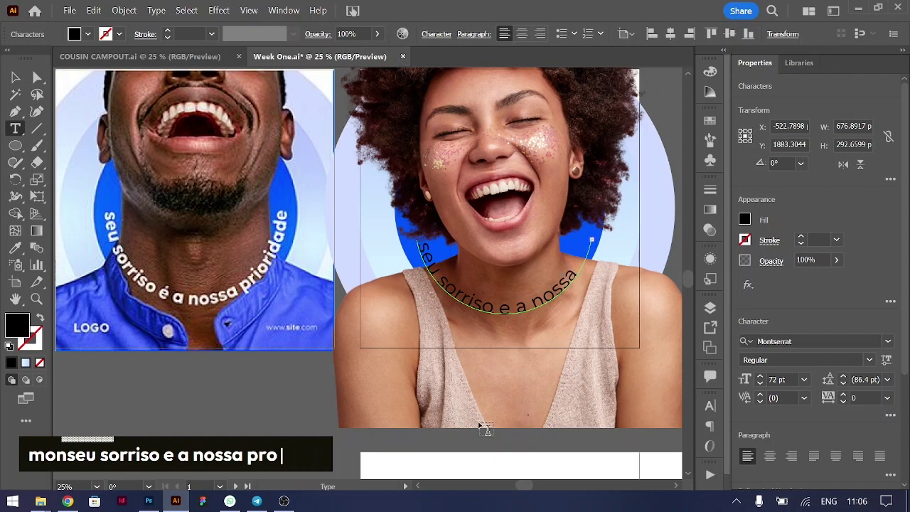
{"action": "key", "text": "BackSpace"}
{"action": "type", "text": "io"}
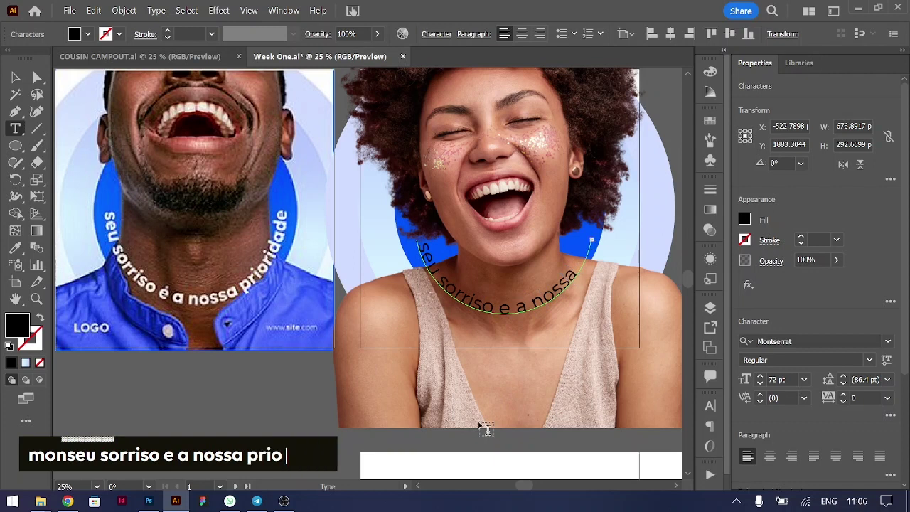
{"action": "type", "text": "ridade"}
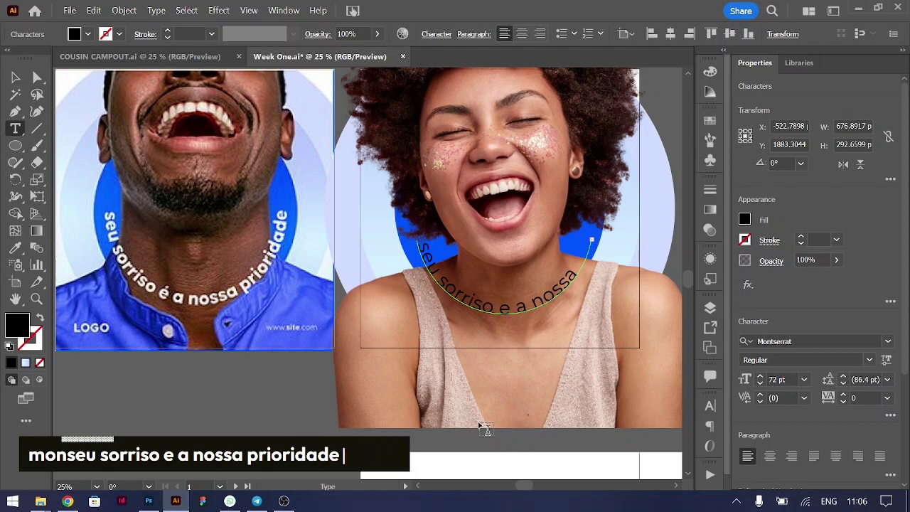
- Reduce the whole tagline's font size to 56 pt so that it fits along the curved path
{"action": "key", "text": "ctrl+a"}
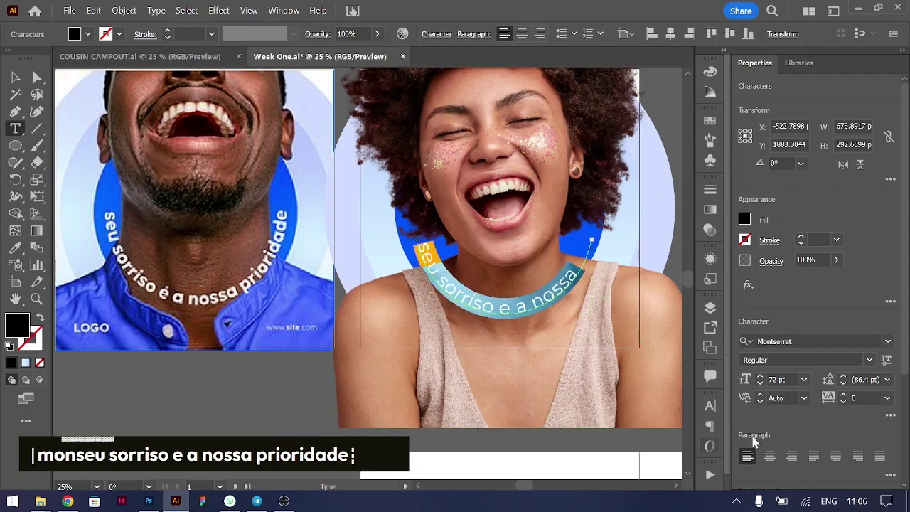
{"action": "key", "text": "ctrl+shift+comma"}
{"action": "key", "text": "ctrl+shift+comma"}
{"action": "key", "text": "ctrl+shift+comma"}
{"action": "key", "text": "ctrl+shift+comma"}
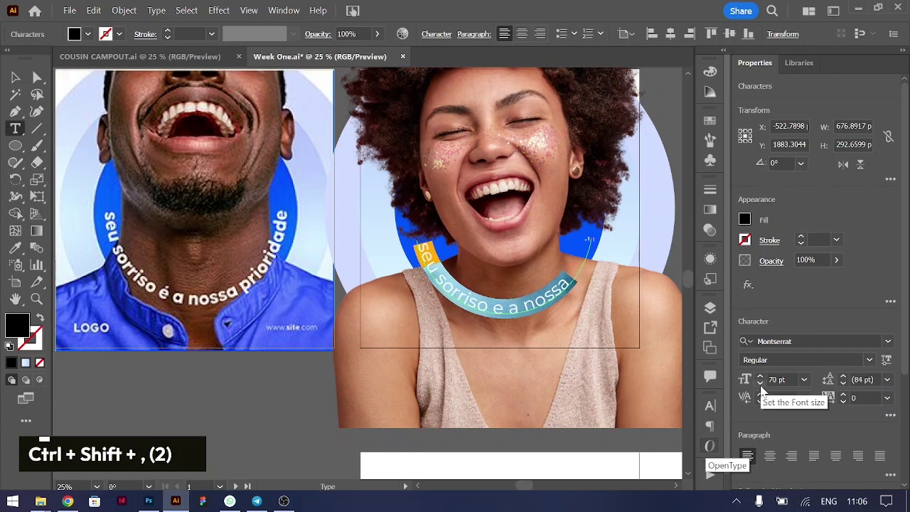
{"action": "key", "text": "ctrl+shift+comma"}
{"action": "key", "text": "ctrl+shift+comma"}
{"action": "key", "text": "ctrl+shift+comma"}
{"action": "key", "text": "ctrl+shift+comma"}
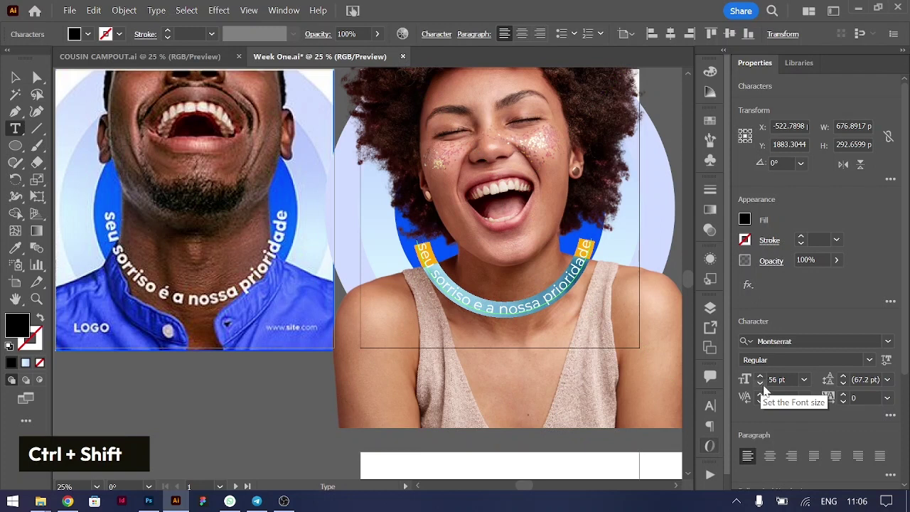
- Make the tagline bold and reduce its font size to 52 pt
{"action": "left_click", "coordinate": [869, 360]}
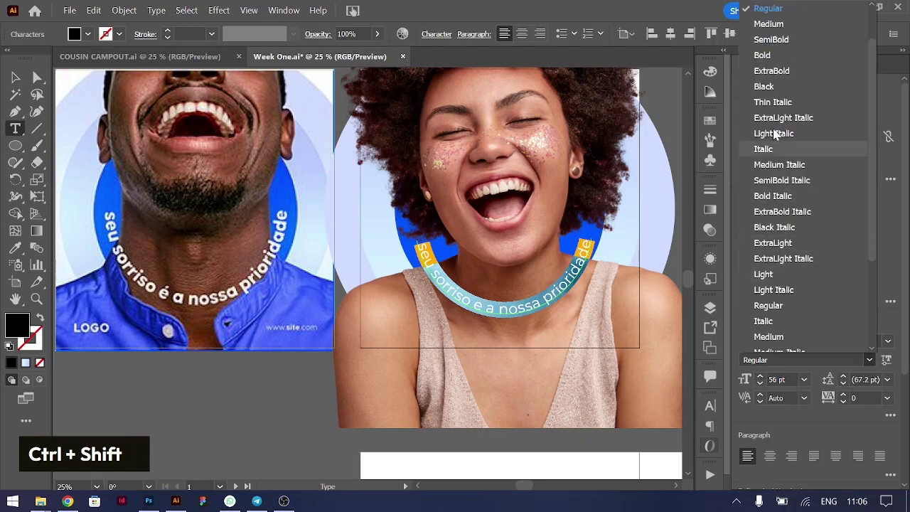
{"action": "left_click", "coordinate": [762, 56]}
{"action": "key", "text": "ctrl+shift+comma"}
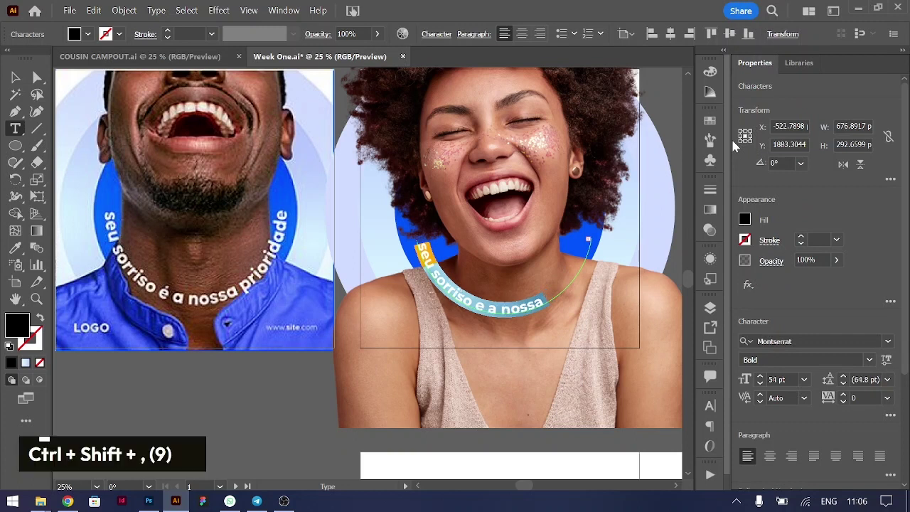
{"action": "key", "text": "ctrl+shift+comma"}
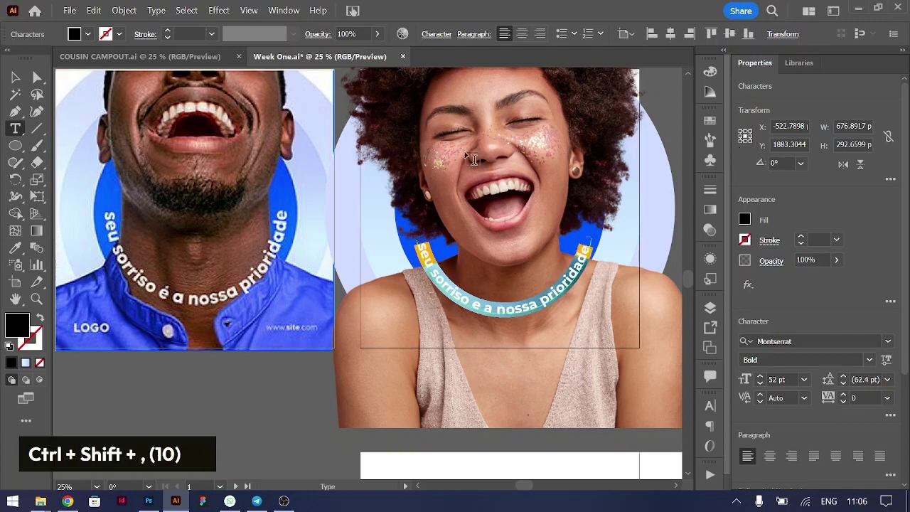
- Fill the curved tagline with white and move it straight up by about 34 px
{"action": "left_click", "coordinate": [16, 77]}
{"action": "left_click", "coordinate": [744, 220]}
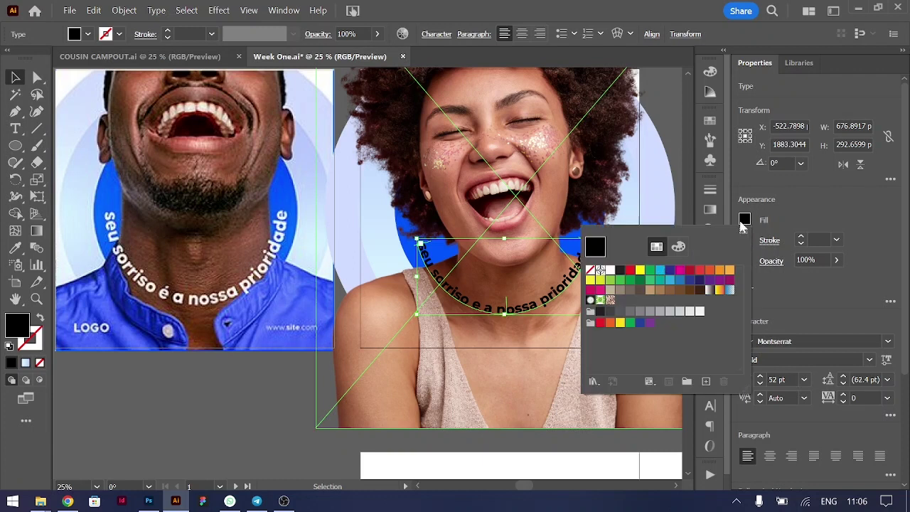
{"action": "left_click", "coordinate": [601, 271]}
{"action": "left_click", "coordinate": [213, 420]}
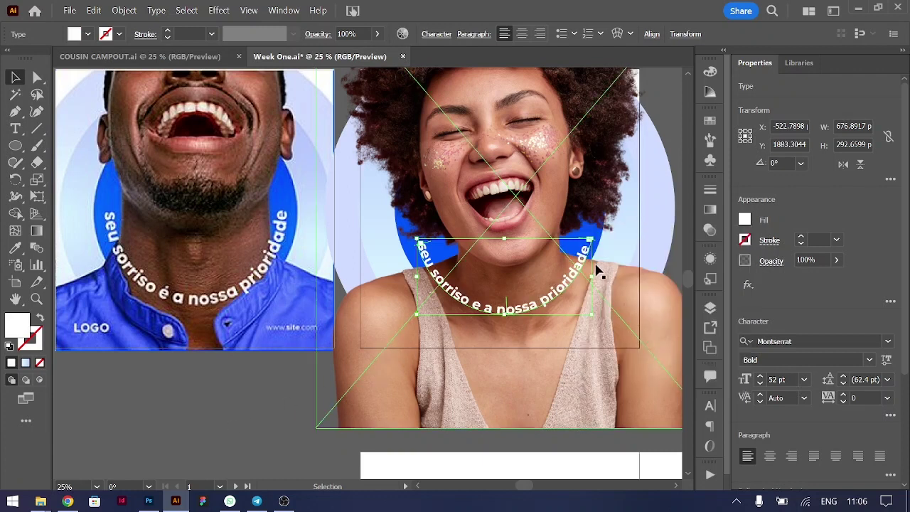
{"action": "left_click_drag", "start_coordinate": [574, 283], "coordinate": [574, 273]}
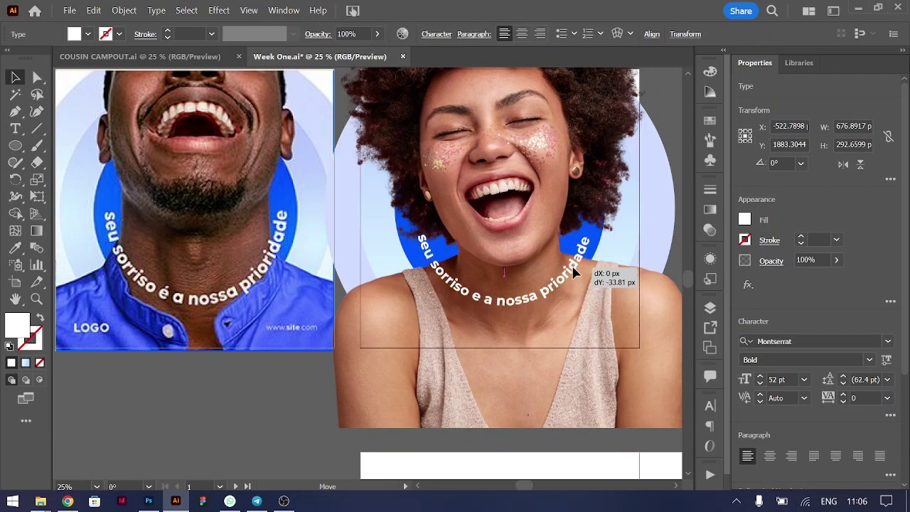
{"action": "left_click_drag", "start_coordinate": [575, 273], "coordinate": [574, 273]}
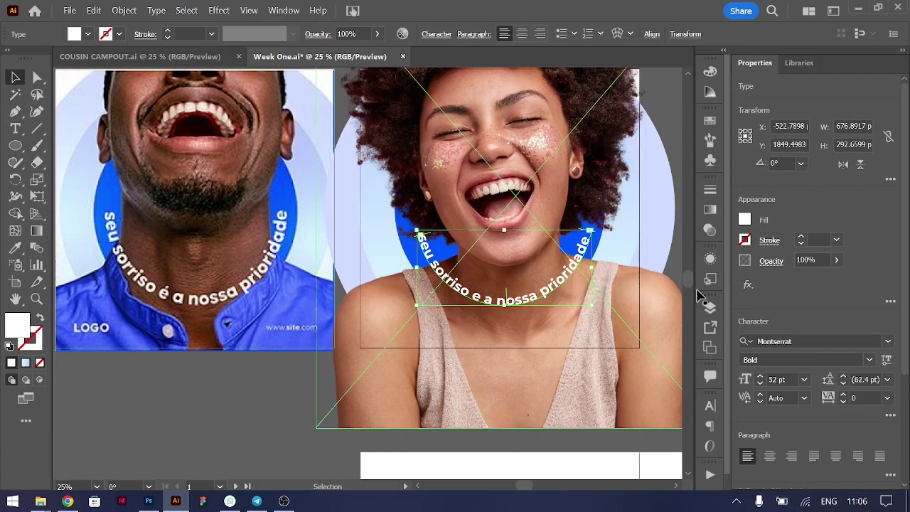
- Change the tagline's font to Poppins Bold and set its size to 53 pt
{"action": "left_click", "coordinate": [850, 342]}
{"action": "type", "text": "pop"}
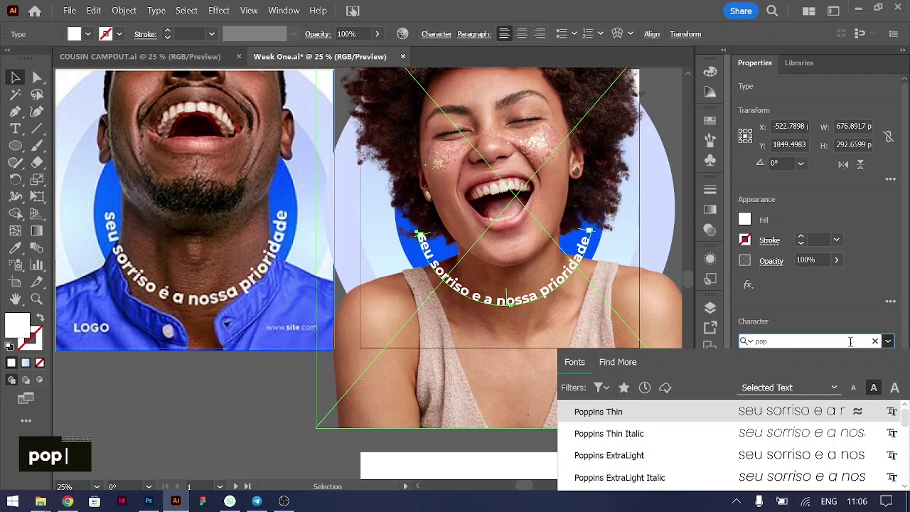
{"action": "key", "text": "Down"}
{"action": "key", "text": "Down"}
{"action": "key", "text": "Return"}
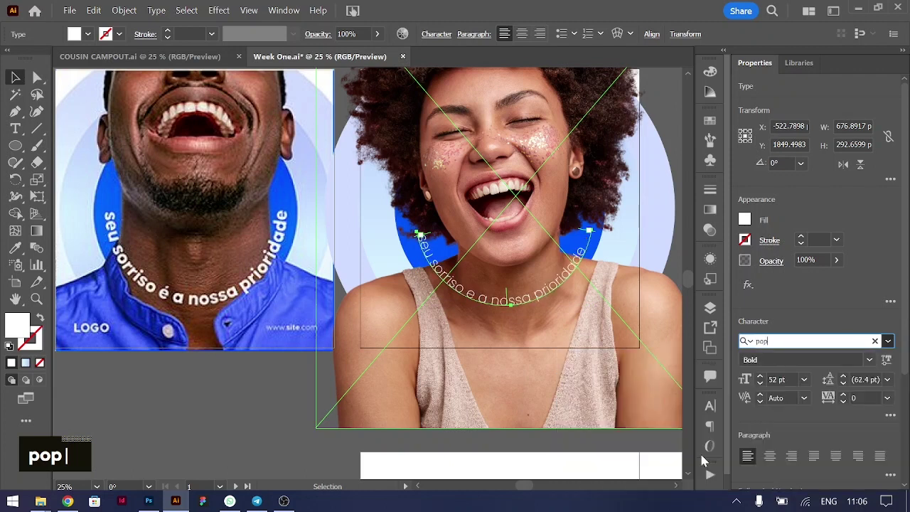
{"action": "left_click", "coordinate": [888, 360]}
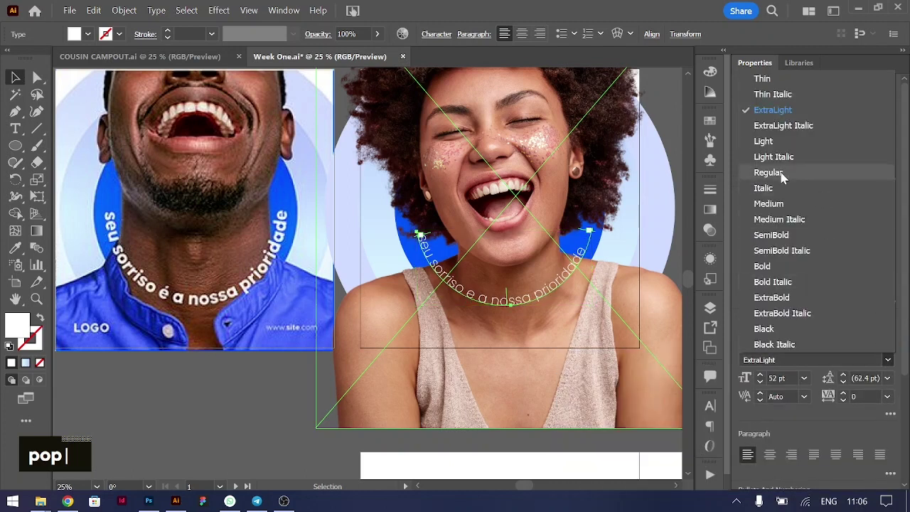
{"action": "left_click", "coordinate": [769, 266]}
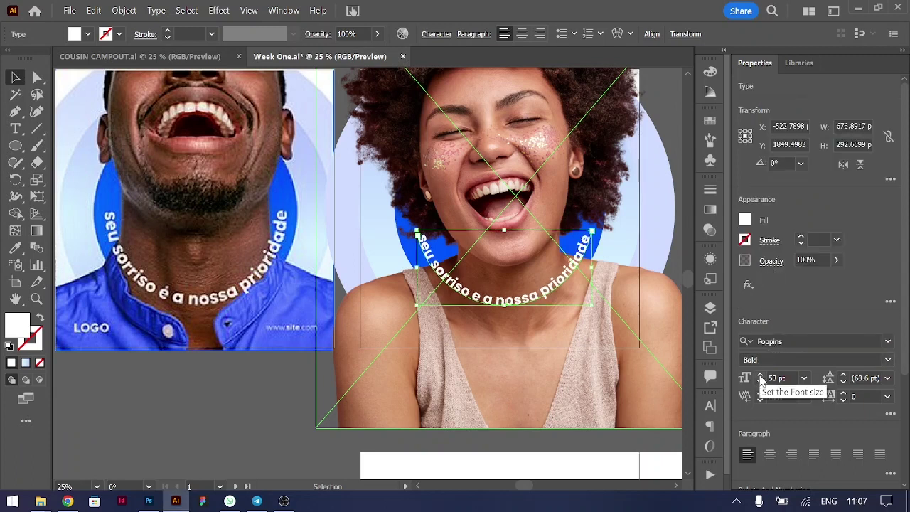
{"action": "left_click", "coordinate": [213, 419]}
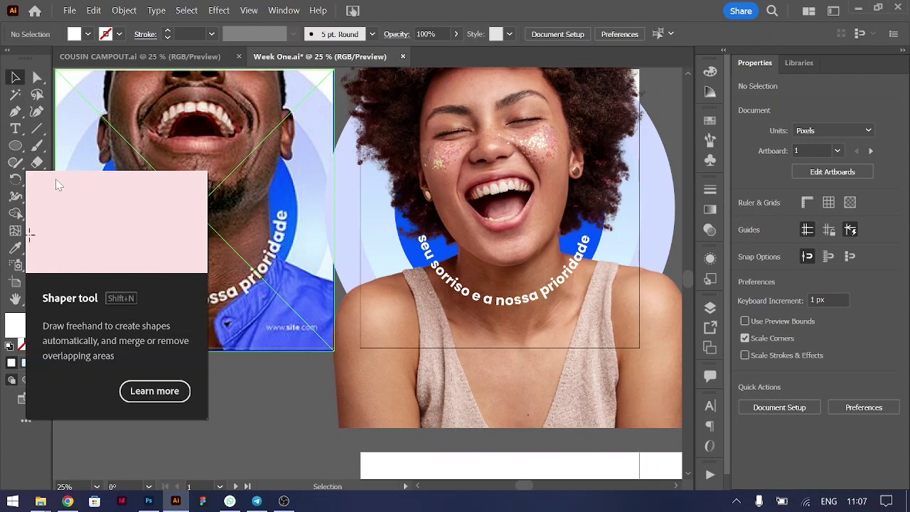
- Add the text "LOGO" on the woman's shoulder and position it near the artboard's lower-left corner
{"action": "left_click", "coordinate": [15, 130]}
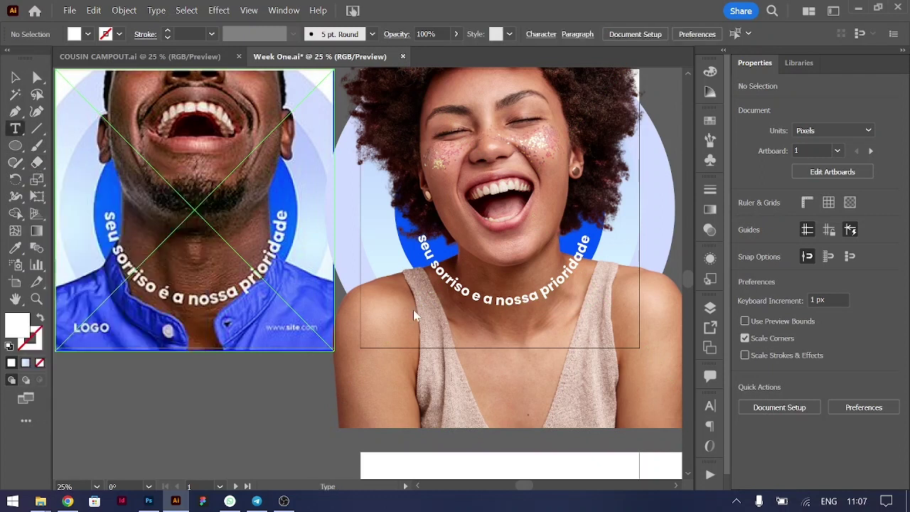
{"action": "left_click", "coordinate": [382, 331]}
{"action": "key", "text": "Caps_Lock"}
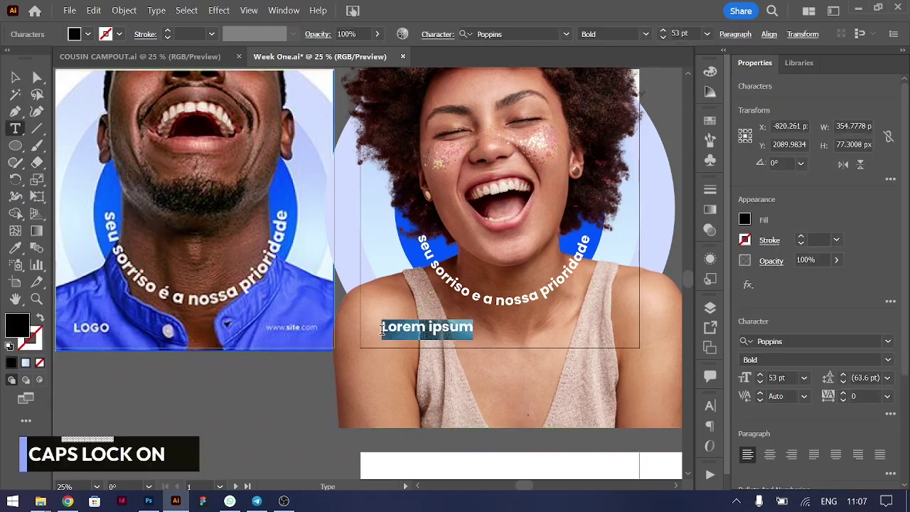
{"action": "type", "text": "LOGO"}
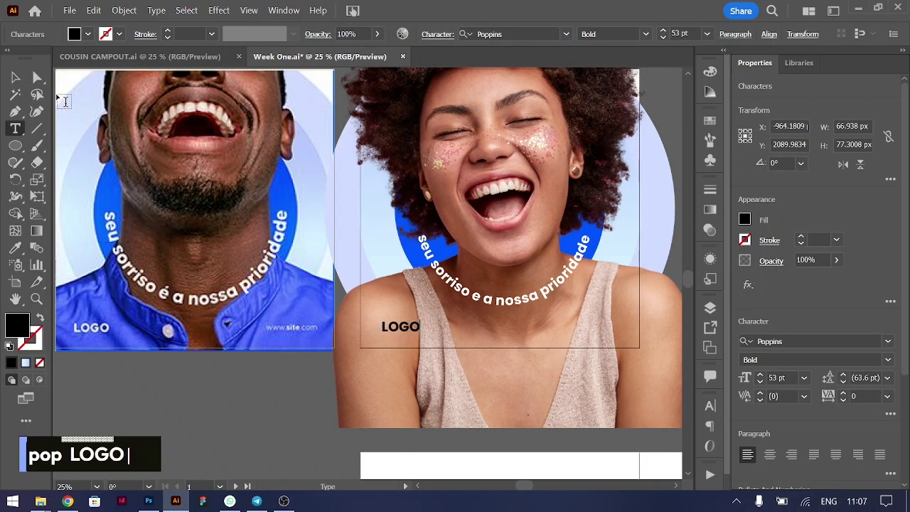
{"action": "left_click", "coordinate": [16, 77]}
{"action": "left_click_drag", "start_coordinate": [412, 335], "coordinate": [406, 338]}
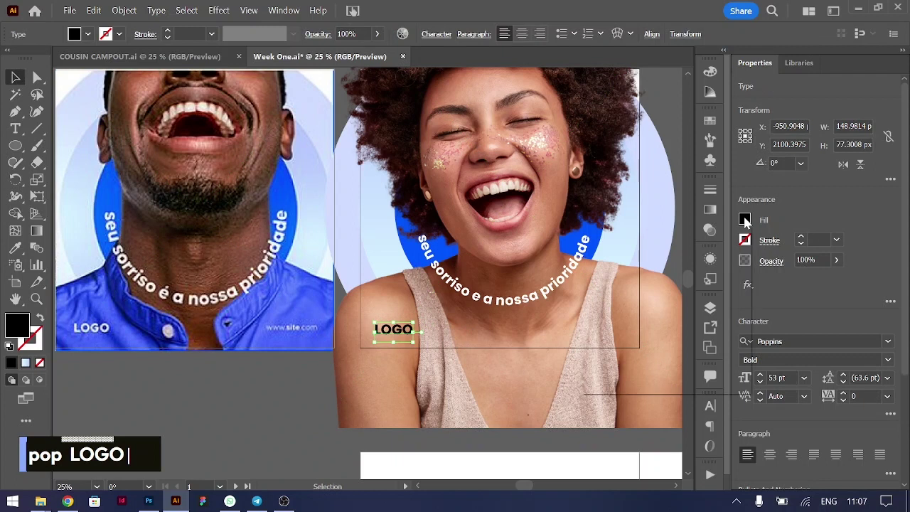
- Fill the LOGO text with white
{"action": "left_click", "coordinate": [745, 220]}
{"action": "left_click", "coordinate": [609, 273]}
{"action": "left_click", "coordinate": [315, 406]}
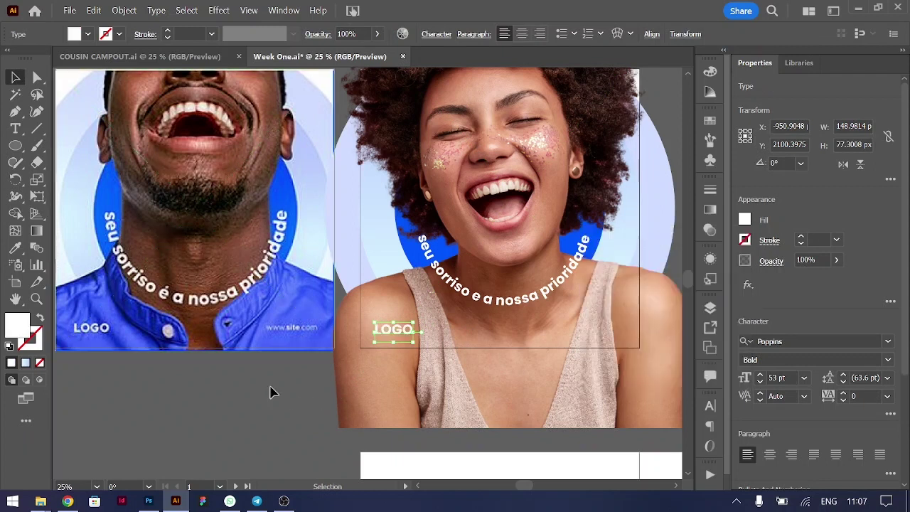
{"action": "left_click_drag", "start_coordinate": [398, 344], "coordinate": [611, 333]}
{"action": "double_click", "coordinate": [603, 329]}
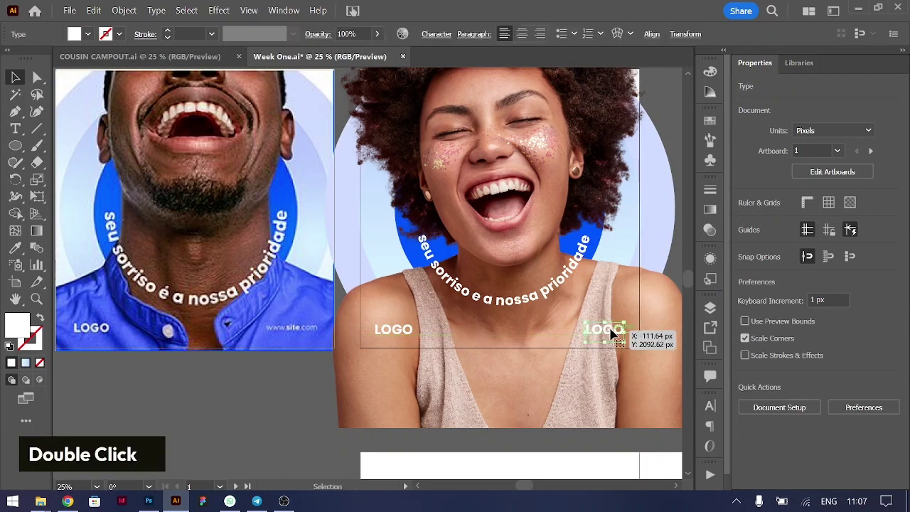
{"action": "key", "text": "ctrl+a"}
{"action": "double_click", "coordinate": [603, 330]}
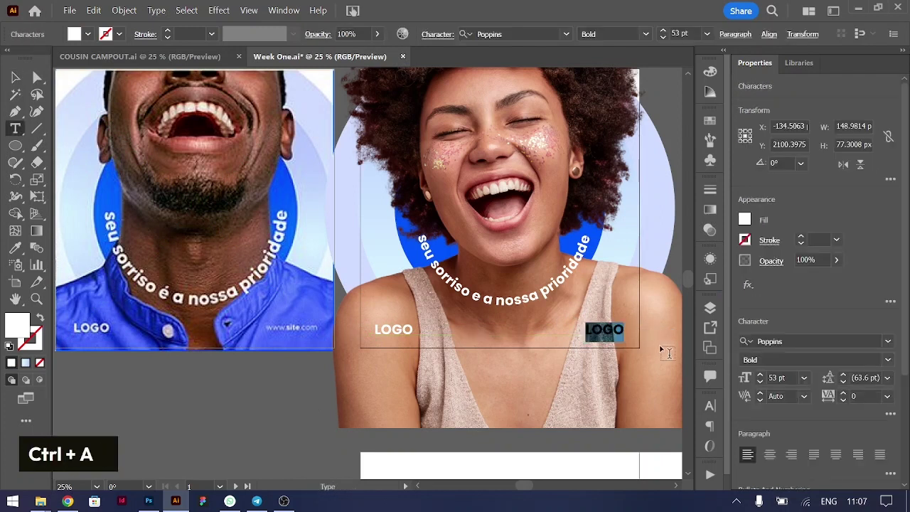
{"action": "type", "text": "ww"}
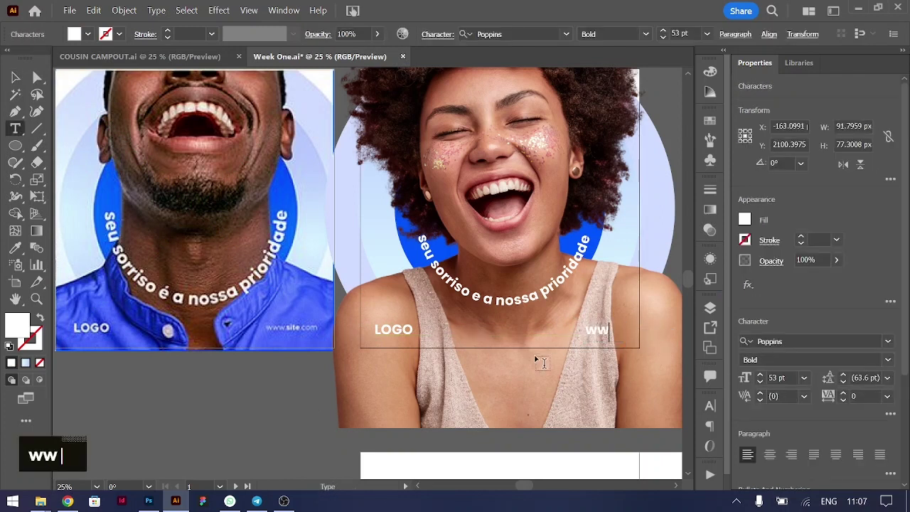
{"action": "type", "text": "w.s"}
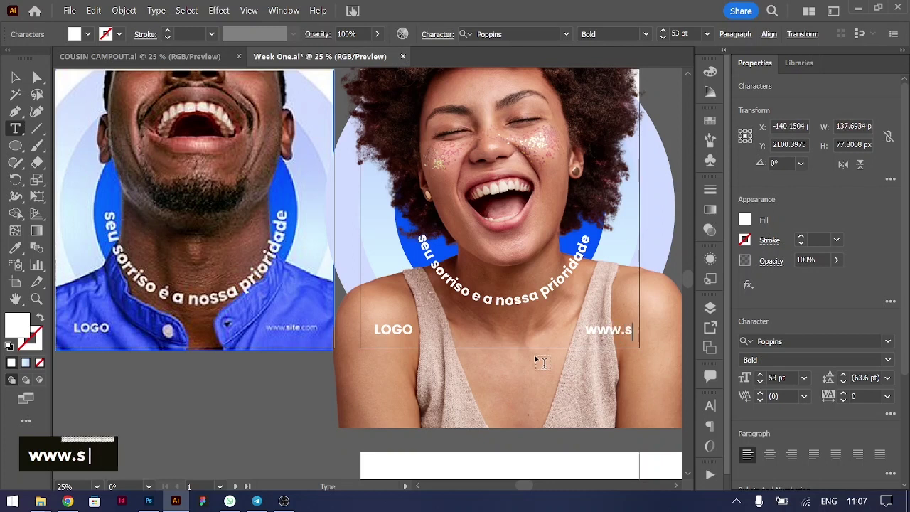
{"action": "type", "text": "ite.com"}
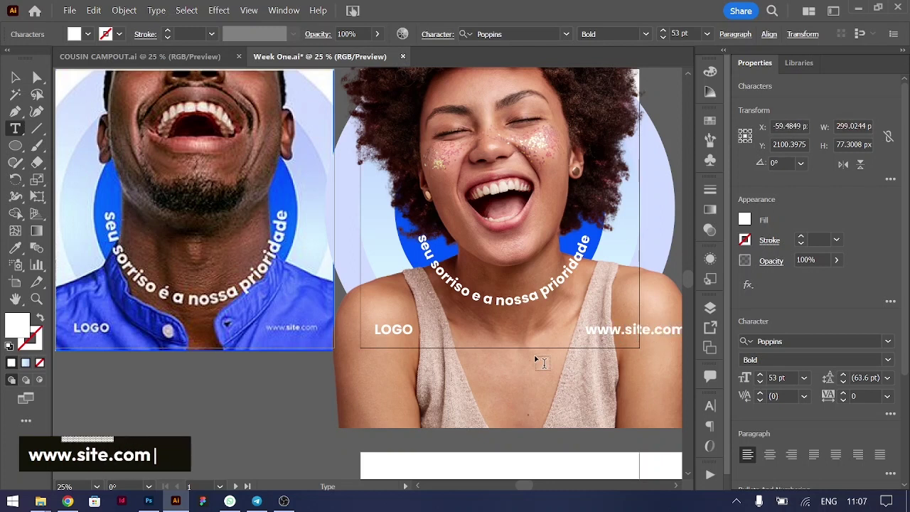
{"action": "left_click", "coordinate": [15, 77]}
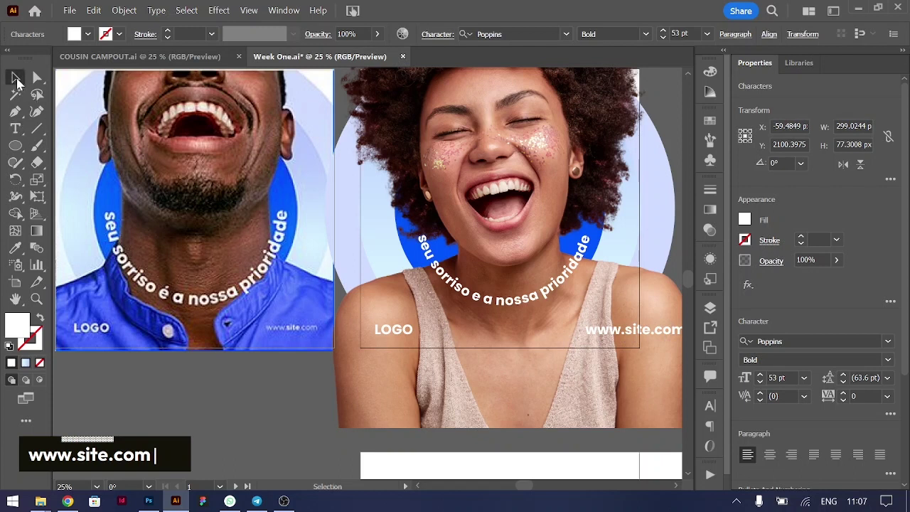
{"action": "left_click_drag", "start_coordinate": [623, 335], "coordinate": [574, 340]}
{"action": "key", "text": "ctrl+shift+comma"}
{"action": "key", "text": "ctrl+shift+comma"}
{"action": "key", "text": "ctrl+shift+comma"}
{"action": "key", "text": "ctrl+shift+comma"}
{"action": "key", "text": "ctrl+shift+comma"}
{"action": "key", "text": "ctrl+shift+comma"}
{"action": "key", "text": "ctrl+shift+comma"}
{"action": "key", "text": "ctrl+shift+comma"}
{"action": "key", "text": "ctrl+shift+comma"}
{"action": "key", "text": "ctrl+shift+comma"}
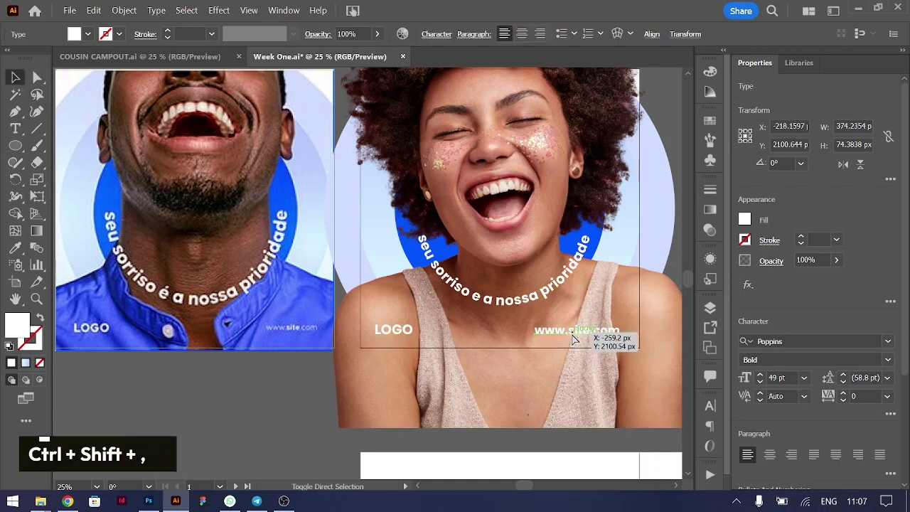
{"action": "key", "text": "ctrl+shift+comma"}
- Nudge the website text toward the artboard's lower-right corner and raise it slightly to line up with the LOGO text
{"action": "key", "text": "shift+Right"}
{"action": "key", "text": "shift+Right"}
{"action": "key", "text": "shift+Right"}
{"action": "key", "text": "shift+Right"}
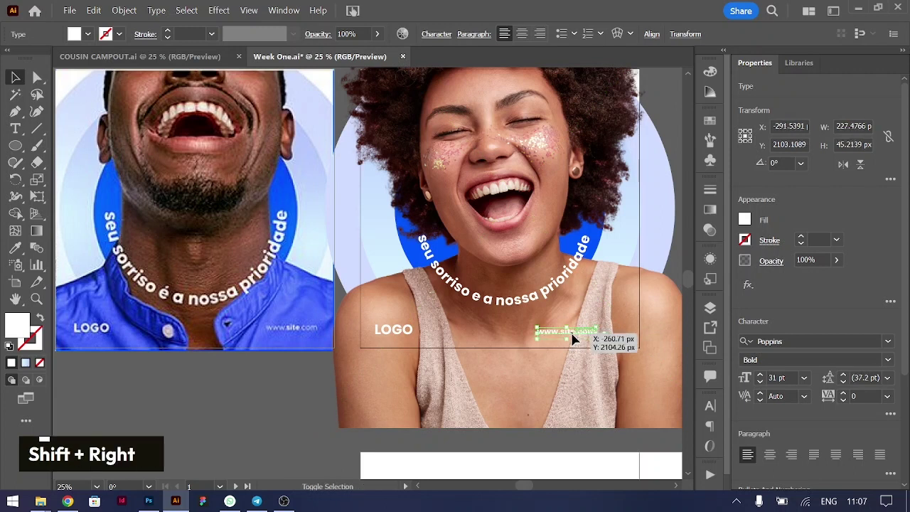
{"action": "key", "text": "shift+Right"}
{"action": "key", "text": "shift+Right"}
{"action": "key", "text": "shift+Right"}
{"action": "key", "text": "shift+Right"}
{"action": "key", "text": "shift+Right"}
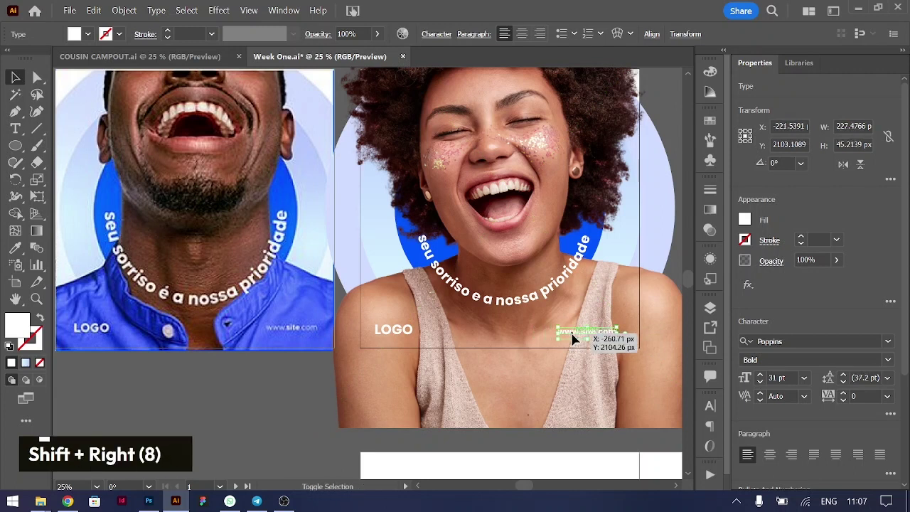
{"action": "key", "text": "shift+Right"}
{"action": "key", "text": "shift+Right"}
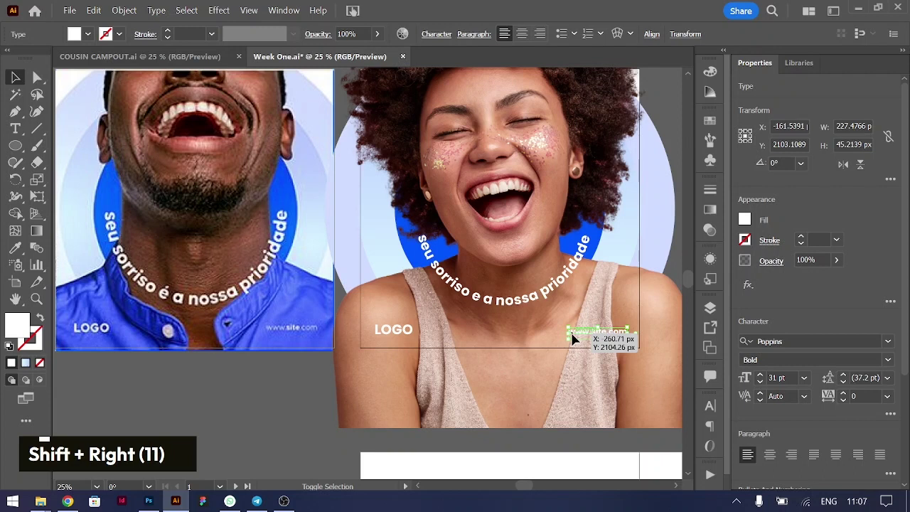
{"action": "key", "text": "Up"}
{"action": "key", "text": "Up"}
{"action": "key", "text": "Up"}
{"action": "key", "text": "Up"}
{"action": "key", "text": "Up"}
{"action": "key", "text": "Up"}
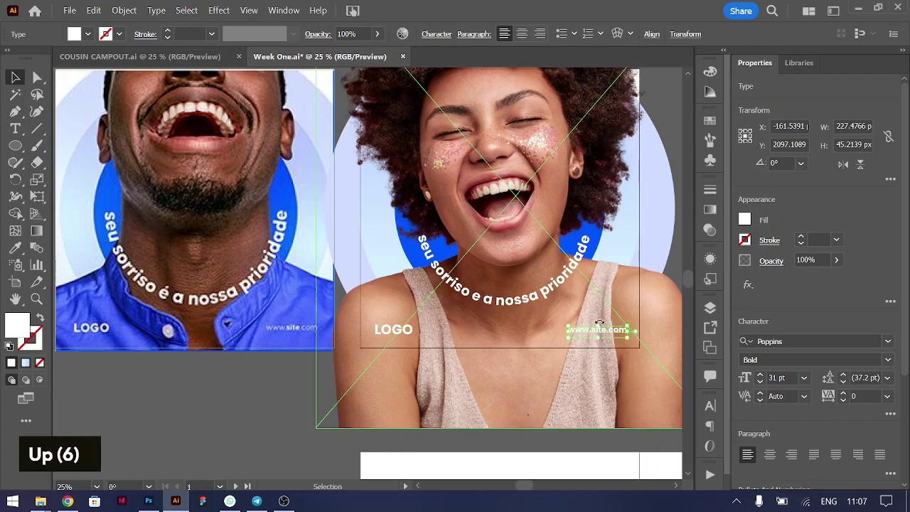
- Set the "www" and "com" parts of the website text to Poppins Light, keeping "site" bold
{"action": "double_click", "coordinate": [588, 329]}
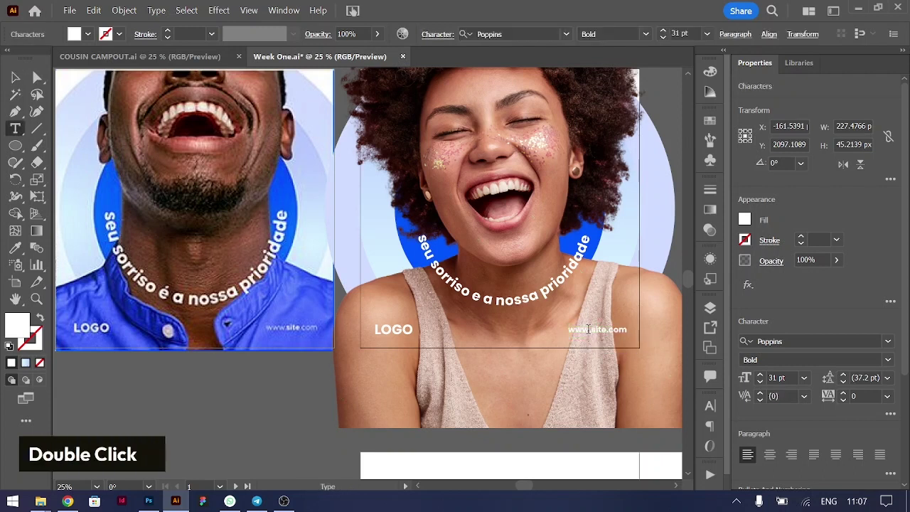
{"action": "left_click_drag", "start_coordinate": [588, 330], "coordinate": [554, 329]}
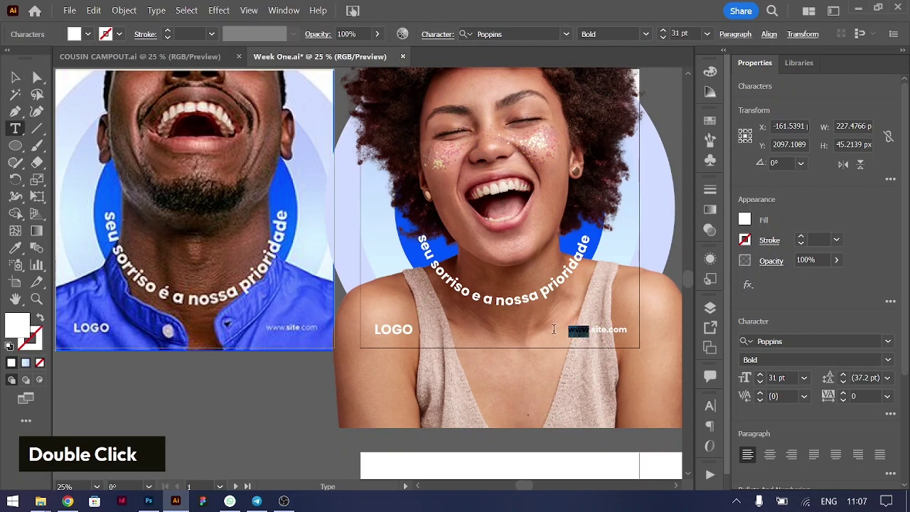
{"action": "left_click", "coordinate": [888, 364]}
{"action": "left_click", "coordinate": [758, 155]}
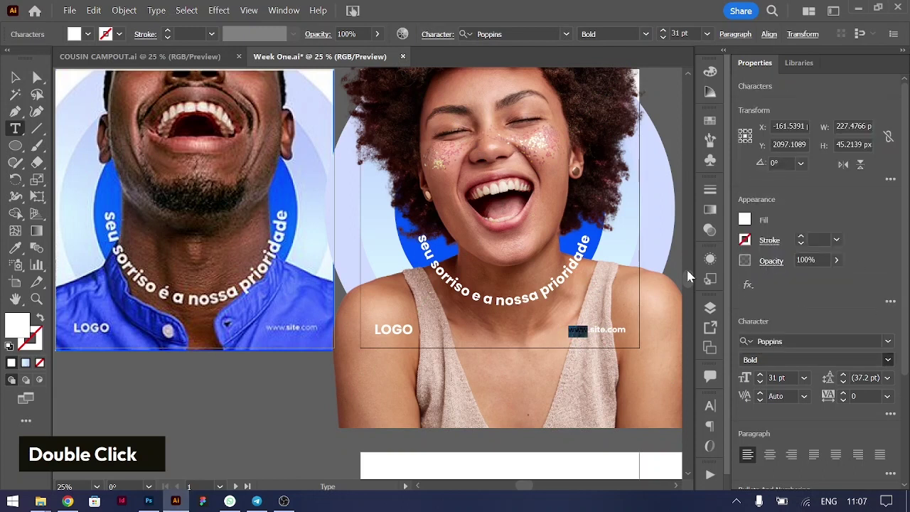
{"action": "double_click", "coordinate": [613, 329]}
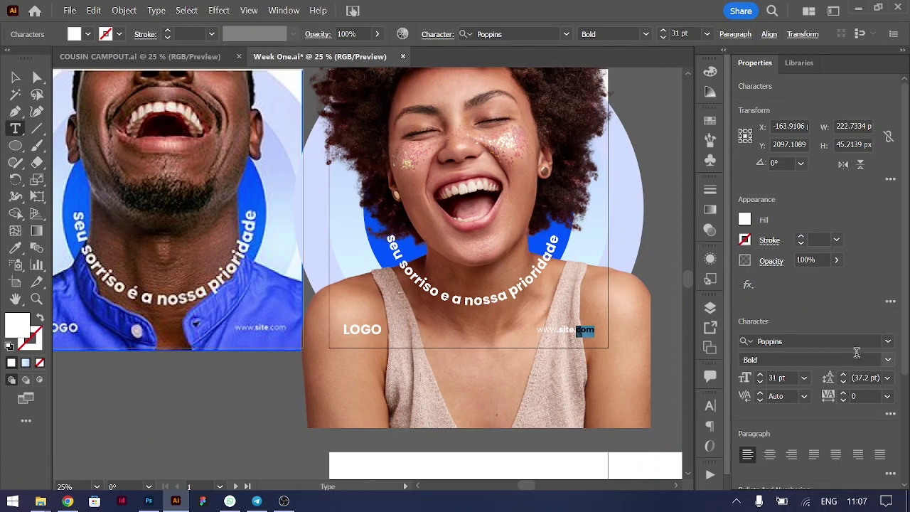
{"action": "left_click", "coordinate": [889, 360]}
{"action": "left_click", "coordinate": [774, 154]}
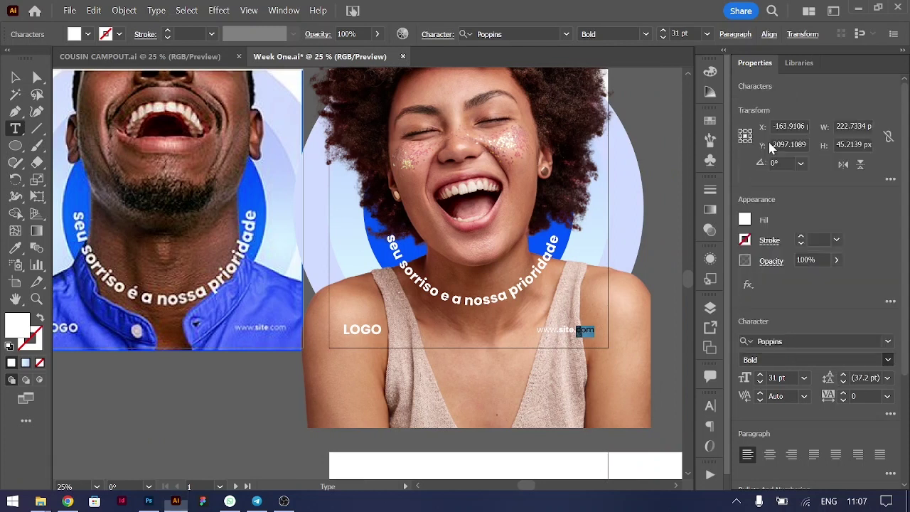
{"action": "scroll", "coordinate": [356, 267], "scroll_direction": "up", "scroll_amount": 2}
{"action": "scroll", "coordinate": [355, 267], "scroll_direction": "left", "scroll_amount": 3}
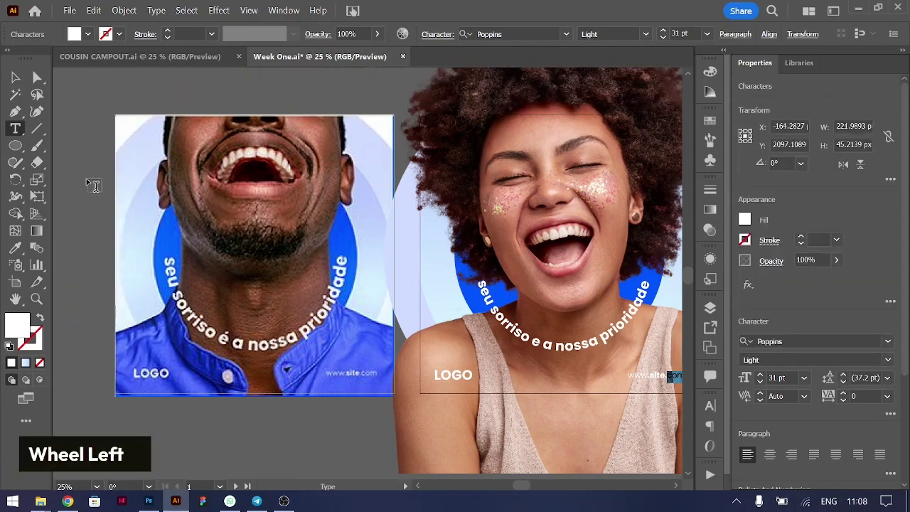
{"action": "left_click", "coordinate": [15, 77]}
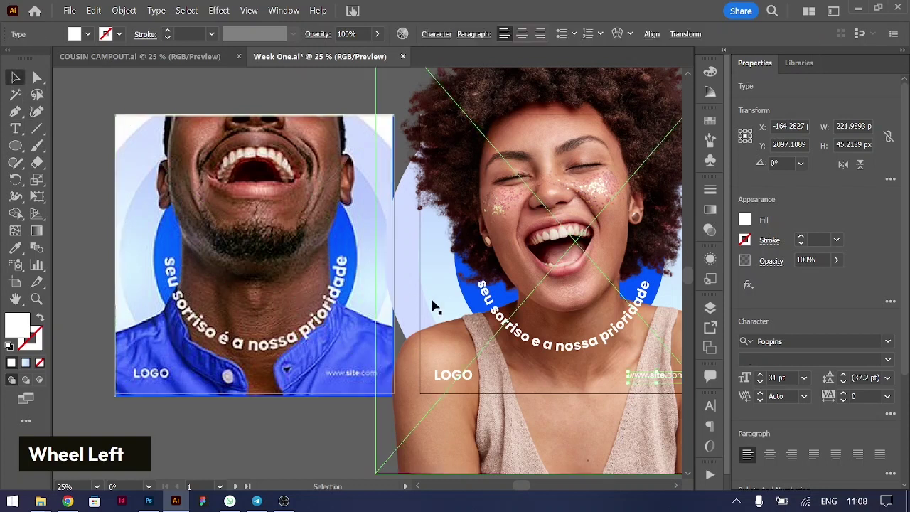
- Turn on Trim View to preview the poster cropped to its artboard
{"action": "scroll", "coordinate": [434, 304], "scroll_direction": "right", "scroll_amount": 4}
{"action": "scroll", "coordinate": [434, 305], "scroll_direction": "right", "scroll_amount": 2}
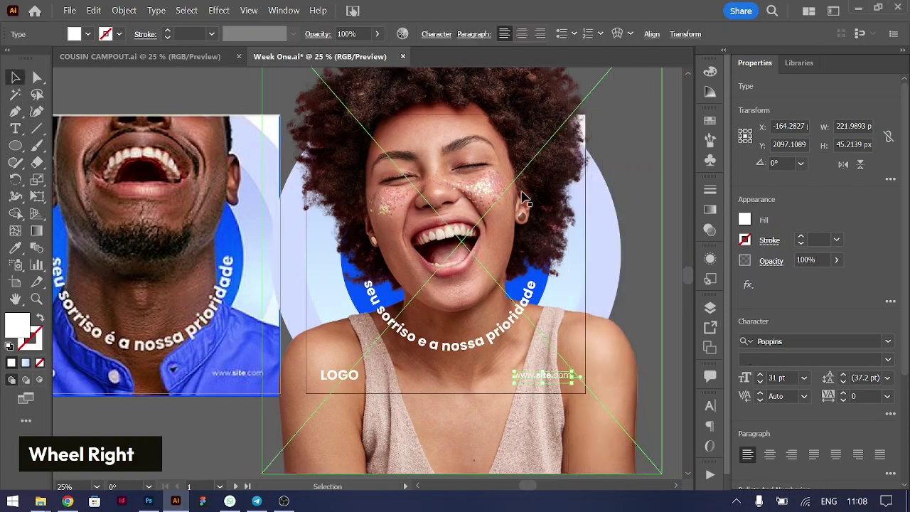
{"action": "left_click", "coordinate": [248, 11]}
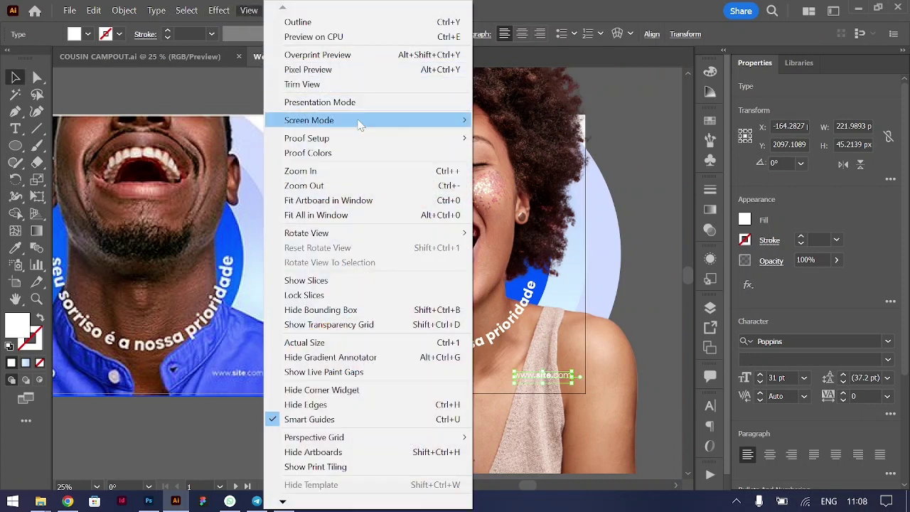
{"action": "mouse_move", "coordinate": [376, 124]}
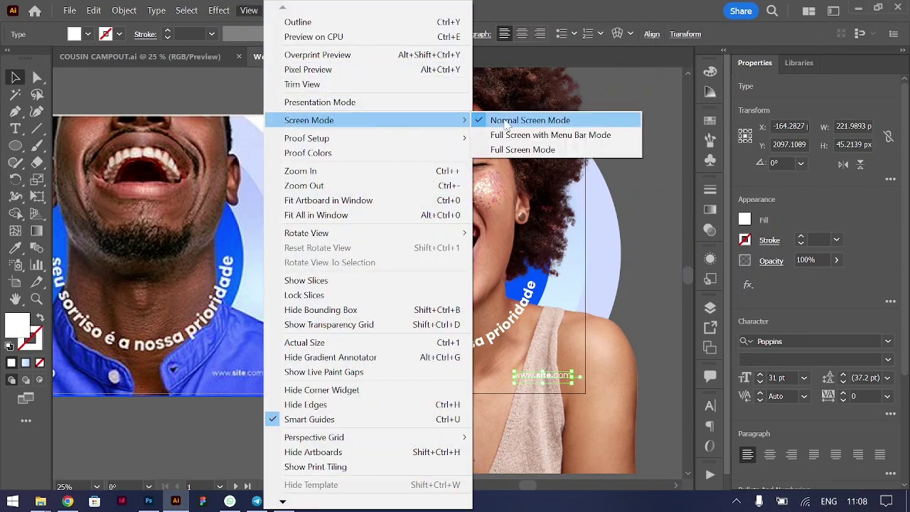
{"action": "left_click", "coordinate": [308, 91]}
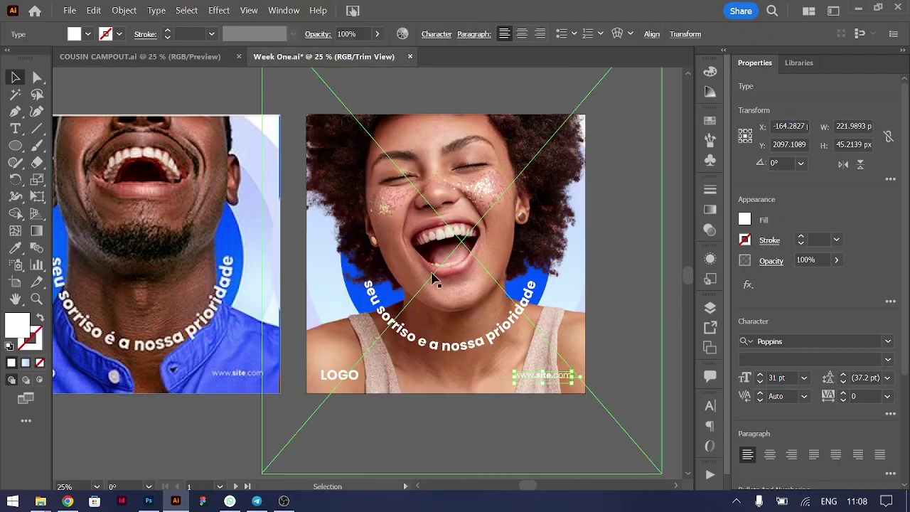
- Shift the woman's photo slightly upward on the artboard
{"action": "left_click", "coordinate": [479, 229]}
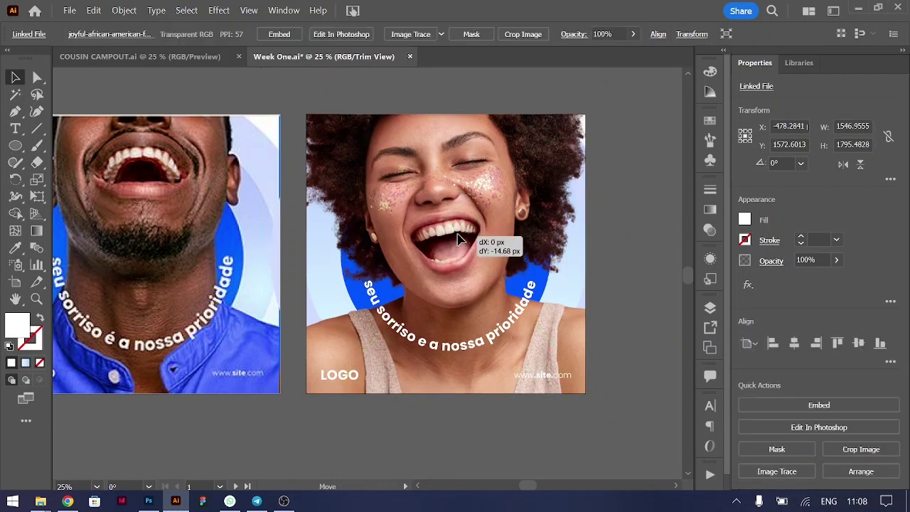